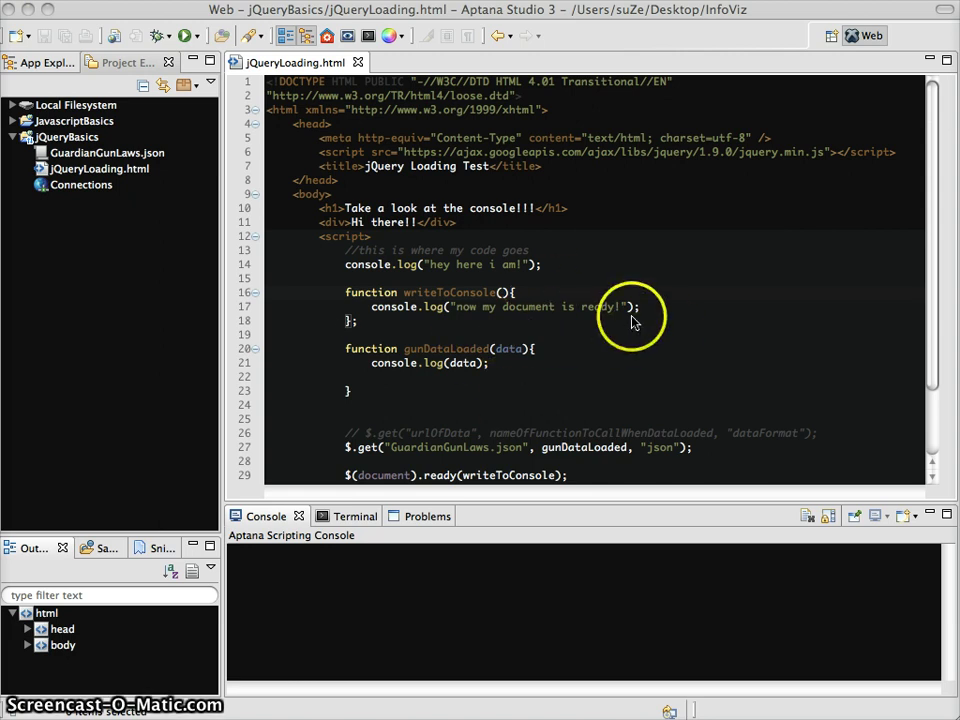
Step: Review the gunDataLoaded function around lines 21–22 of jQueryLoading.html, then switch to FileZilla
{"action": "scroll", "coordinate": [632, 320], "scroll_direction": "down", "scroll_amount": 2}
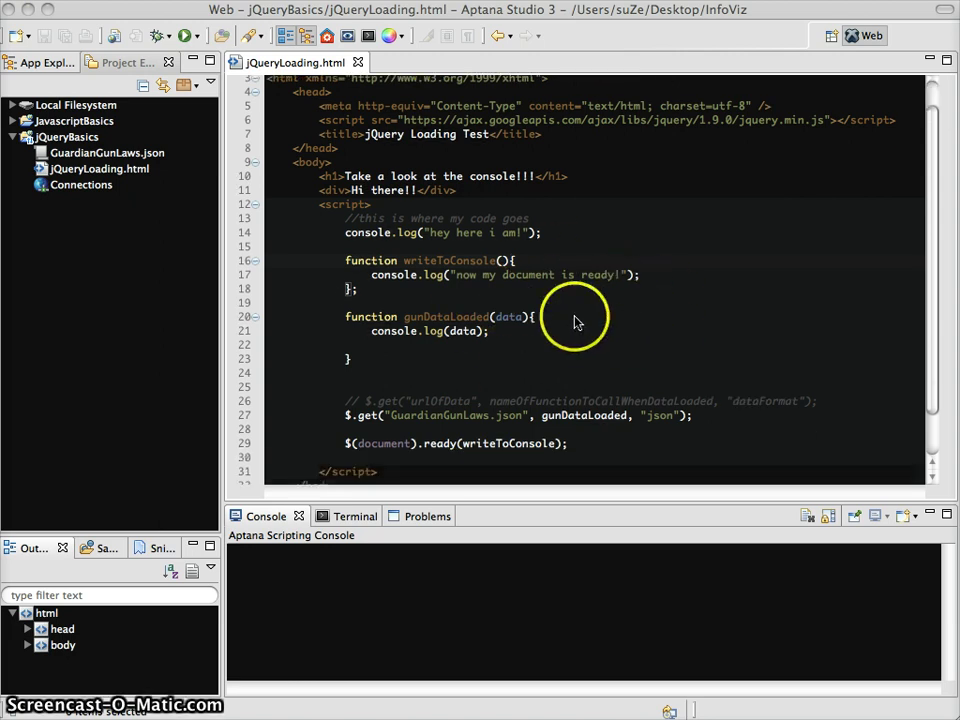
{"action": "left_click", "coordinate": [373, 336]}
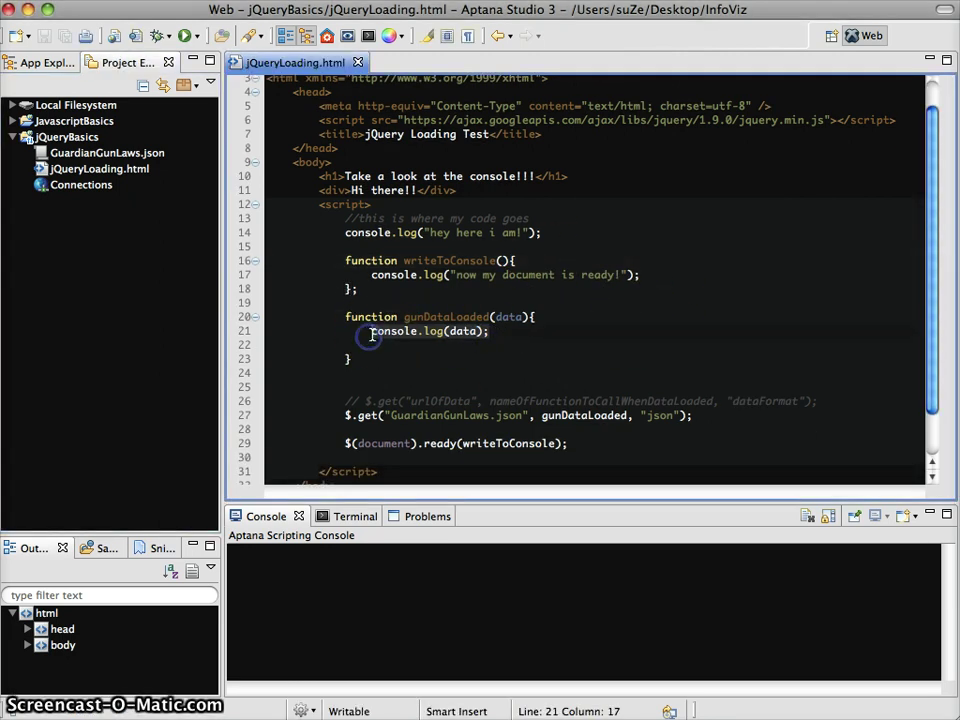
{"action": "left_click", "coordinate": [522, 339]}
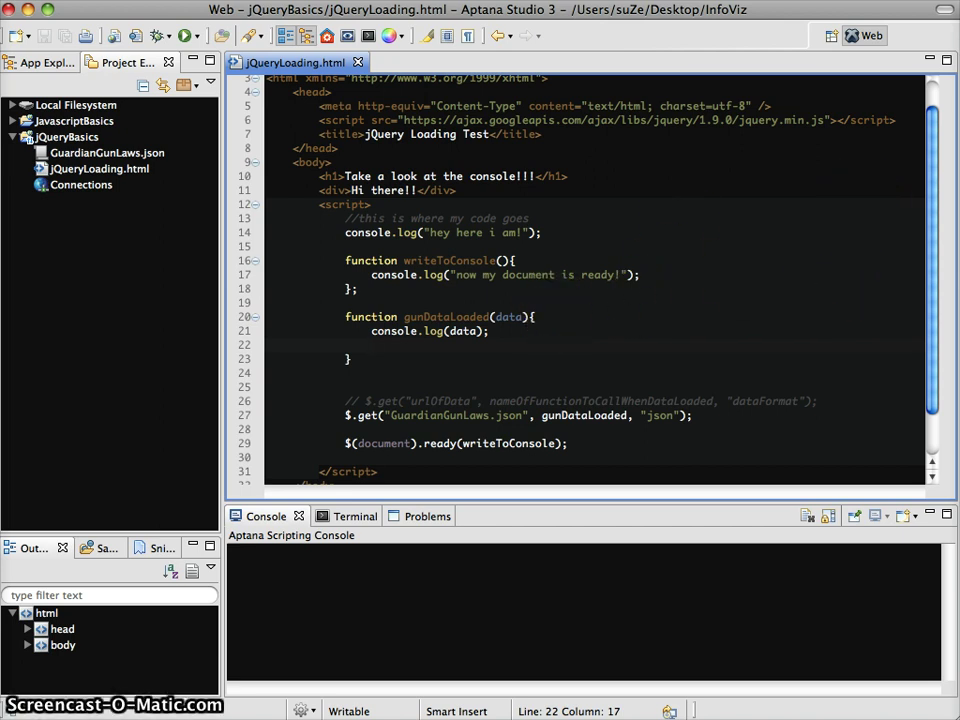
{"action": "key", "text": "super+Tab"}
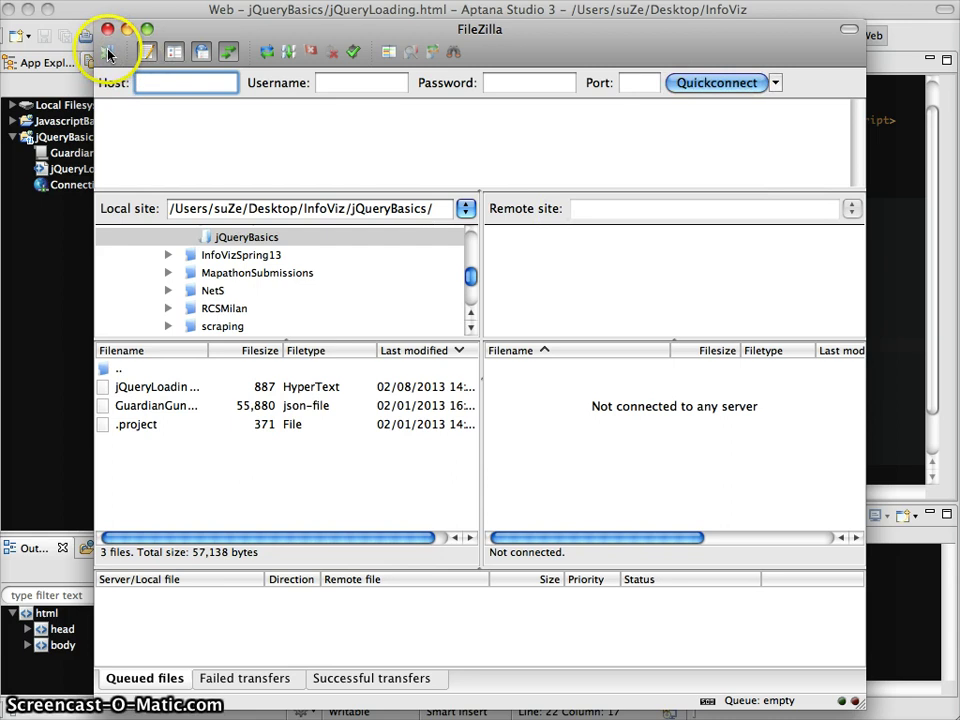
Step: Connect FileZilla over SFTP to the saved Columbia site from the Site Manager
{"action": "left_click", "coordinate": [108, 51]}
{"action": "left_click", "coordinate": [284, 242]}
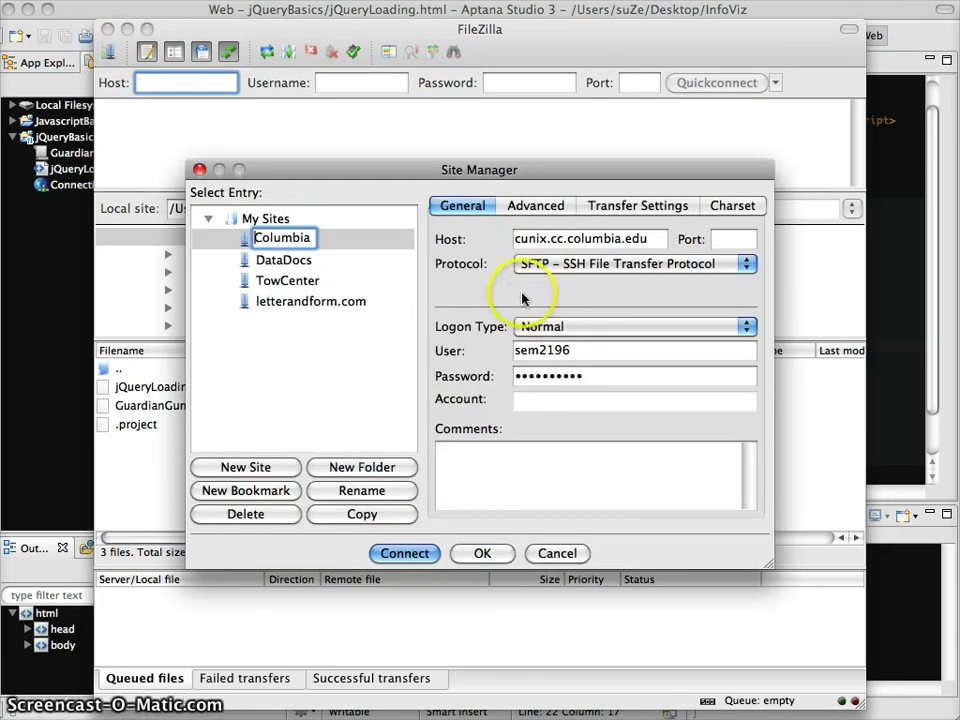
{"action": "left_click", "coordinate": [240, 240]}
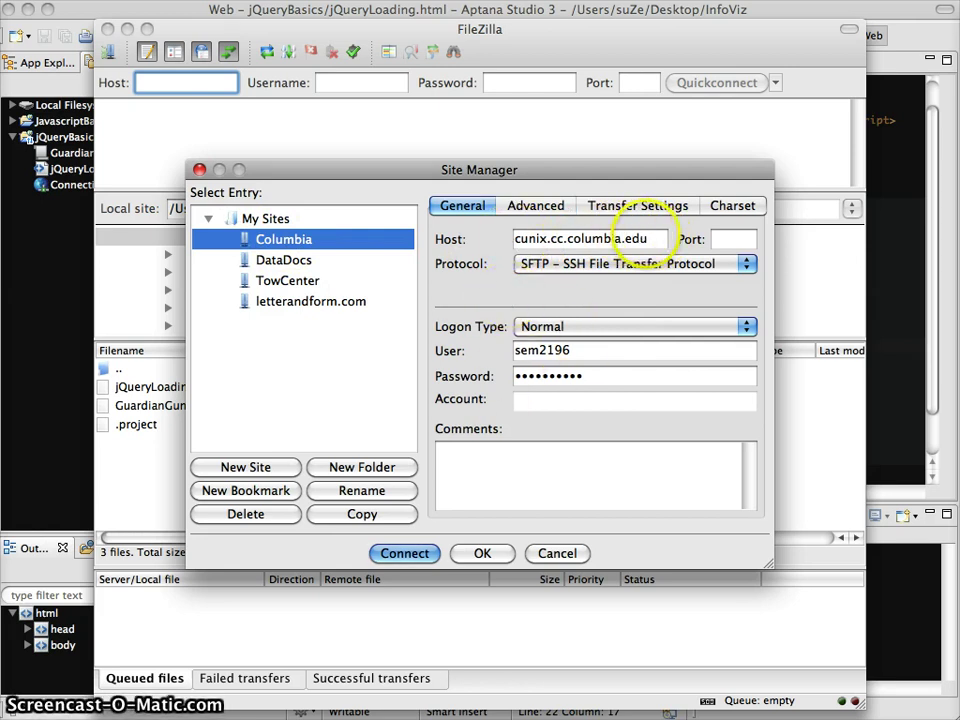
{"action": "left_click_drag", "start_coordinate": [645, 240], "coordinate": [508, 240]}
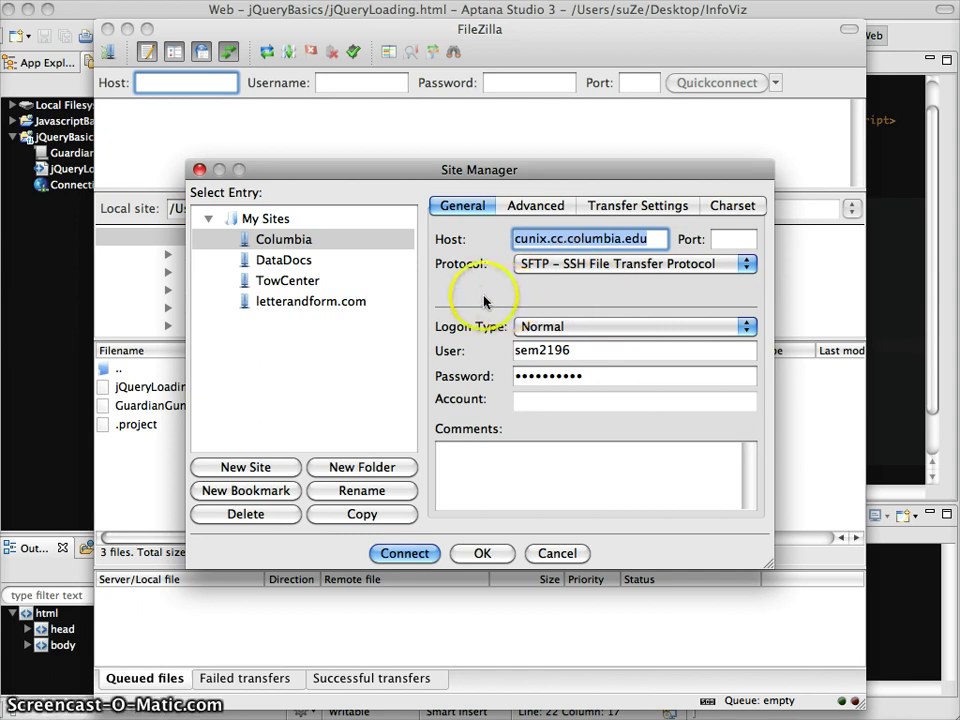
{"action": "left_click", "coordinate": [405, 553]}
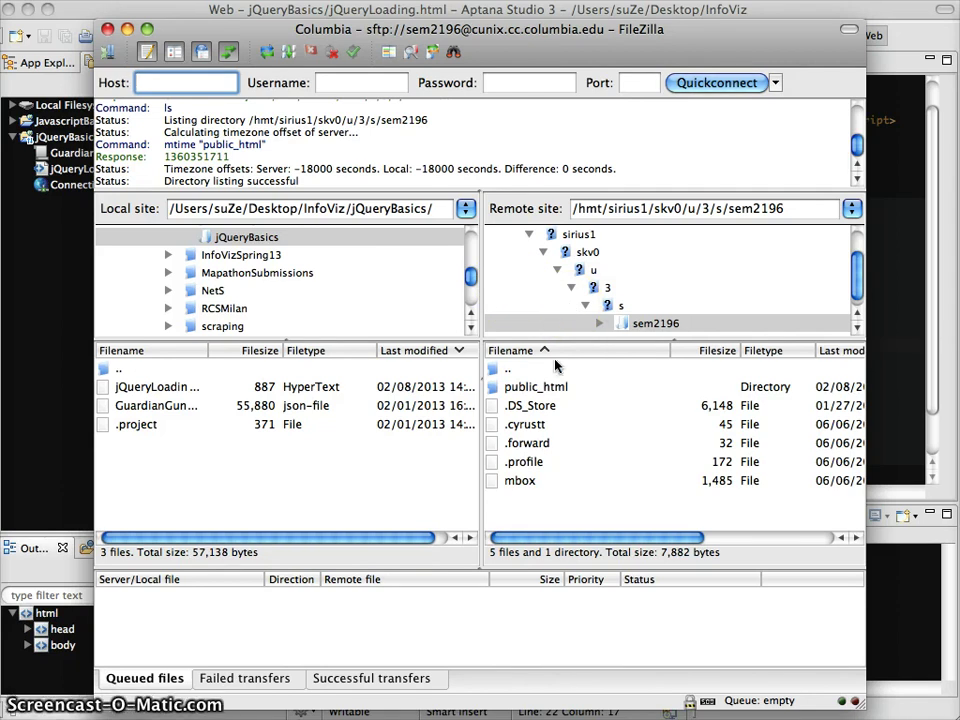
Step: Leave the Columbia session open and bring Aptana Studio back with jQueryLoading.html showing
{"action": "left_click", "coordinate": [617, 208]}
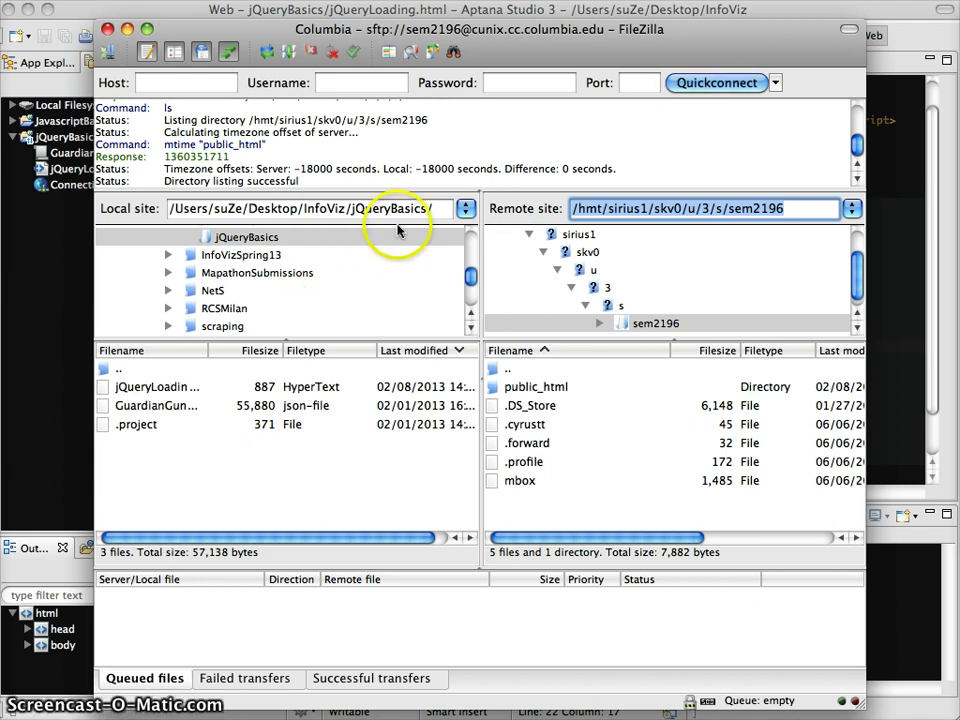
{"action": "left_click", "coordinate": [77, 257]}
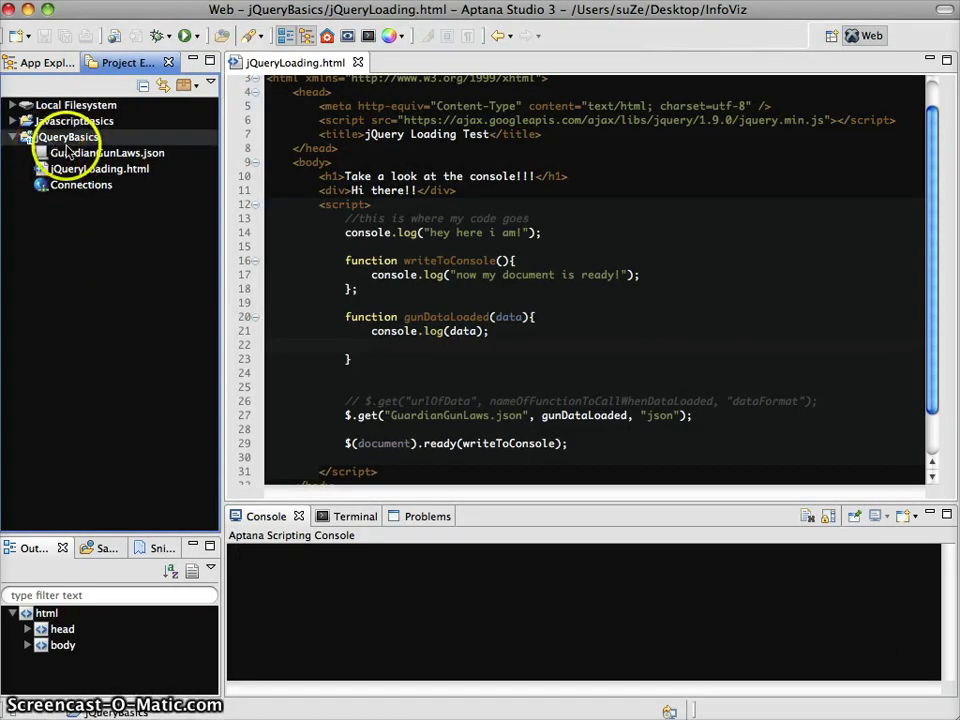
Step: Add a new connection to the jQueryBasics project from its Connections context menu
{"action": "left_click", "coordinate": [56, 140]}
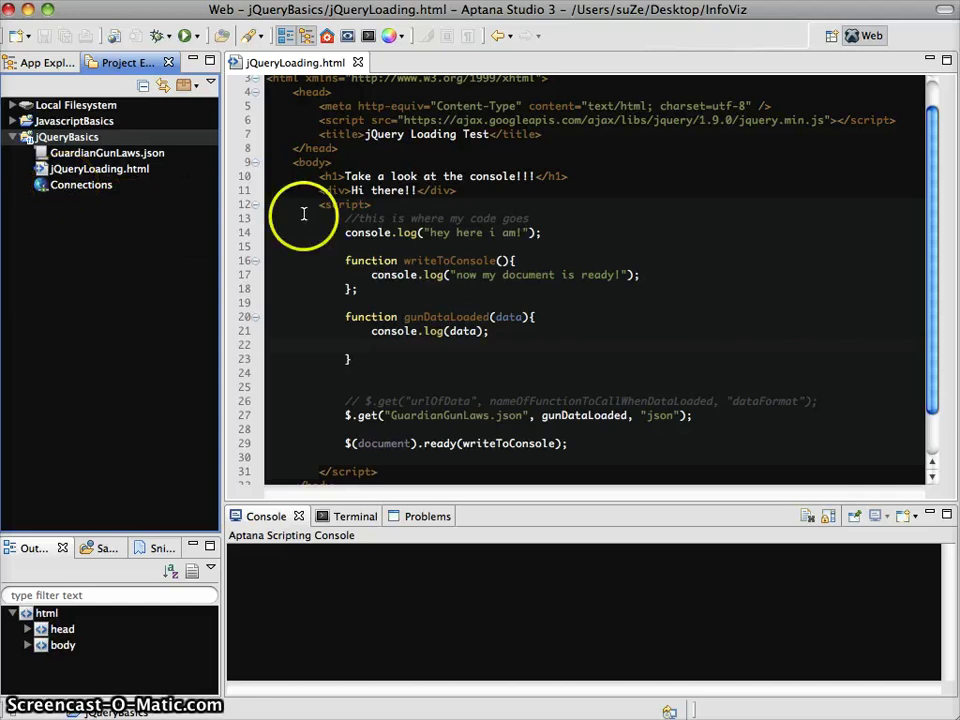
{"action": "left_click", "coordinate": [71, 194]}
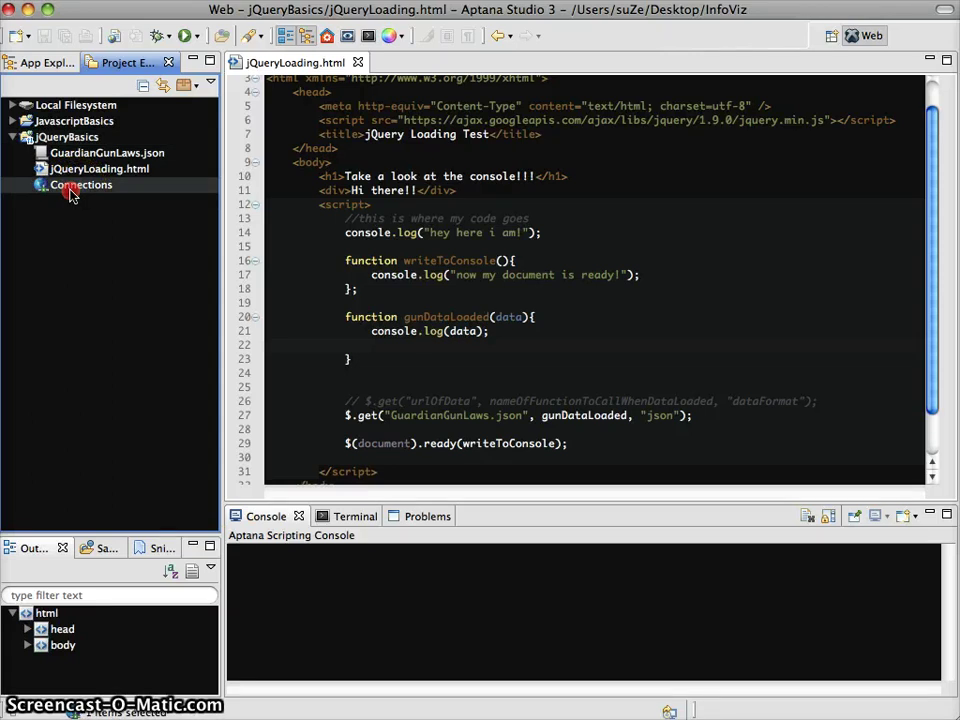
{"action": "right_click", "coordinate": [71, 194]}
{"action": "left_click", "coordinate": [166, 262]}
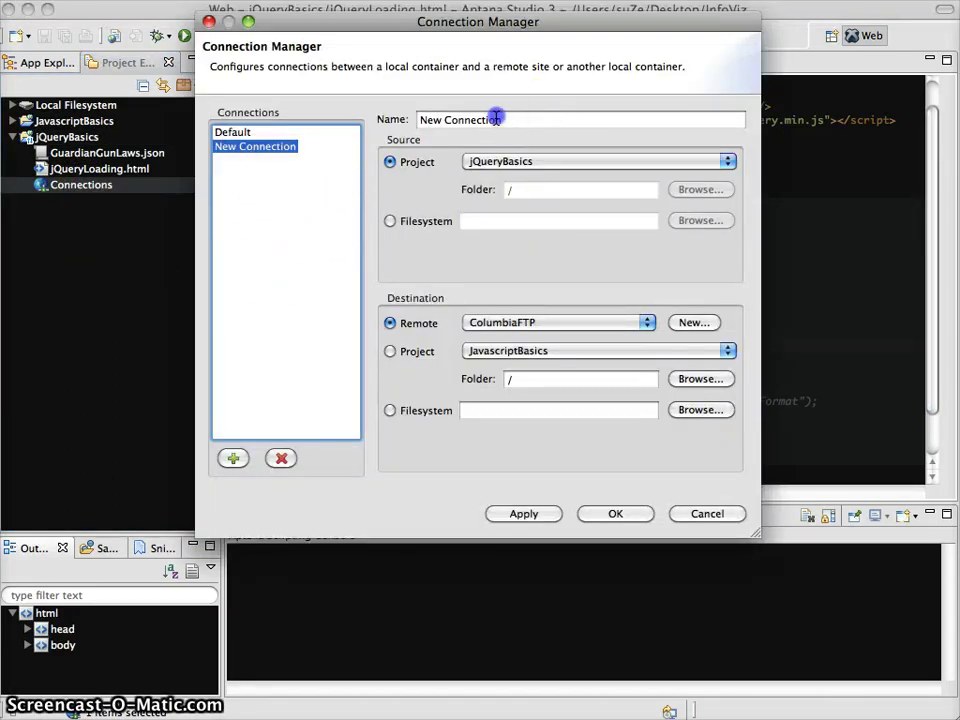
Step: Rename the connection jQueryConnection and start creating a new remote site as its destination
{"action": "left_click_drag", "start_coordinate": [503, 119], "coordinate": [405, 119]}
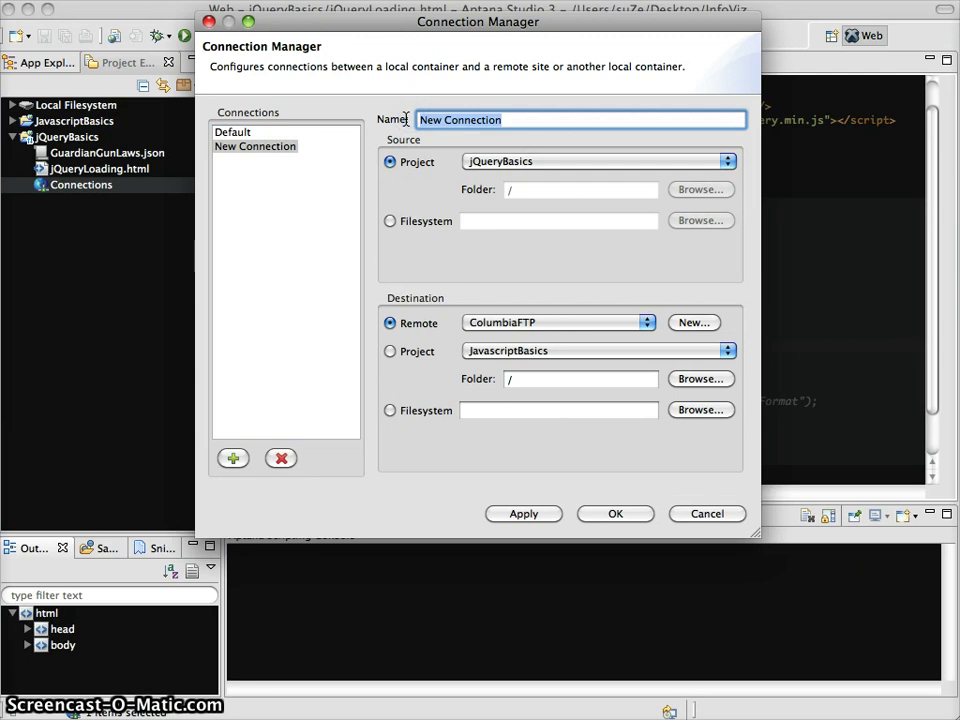
{"action": "type", "text": "jQuery"}
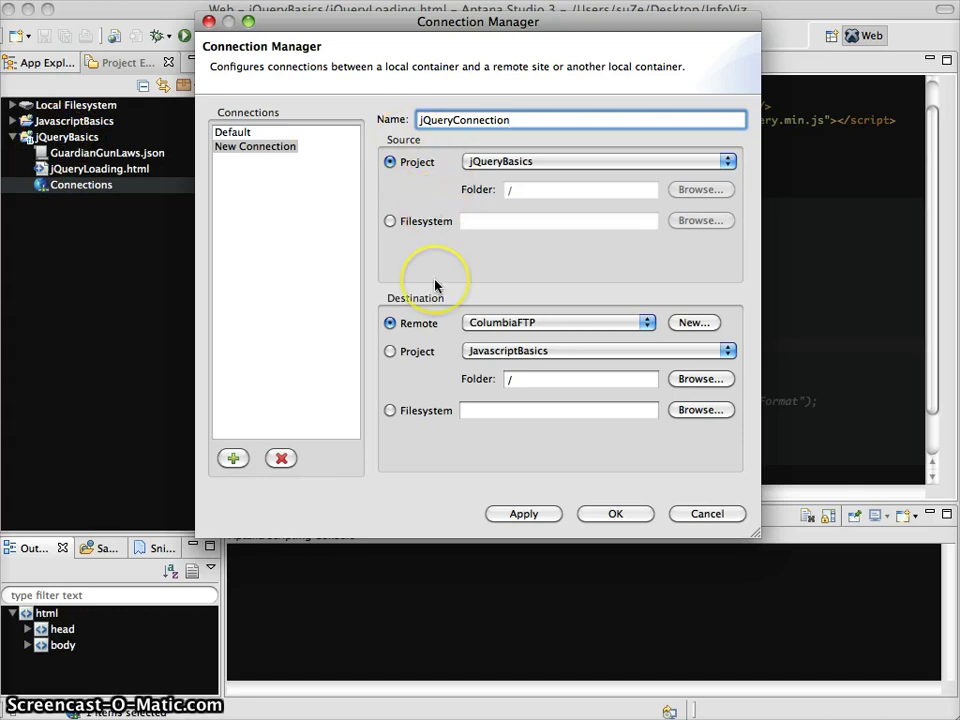
{"action": "left_click", "coordinate": [695, 323]}
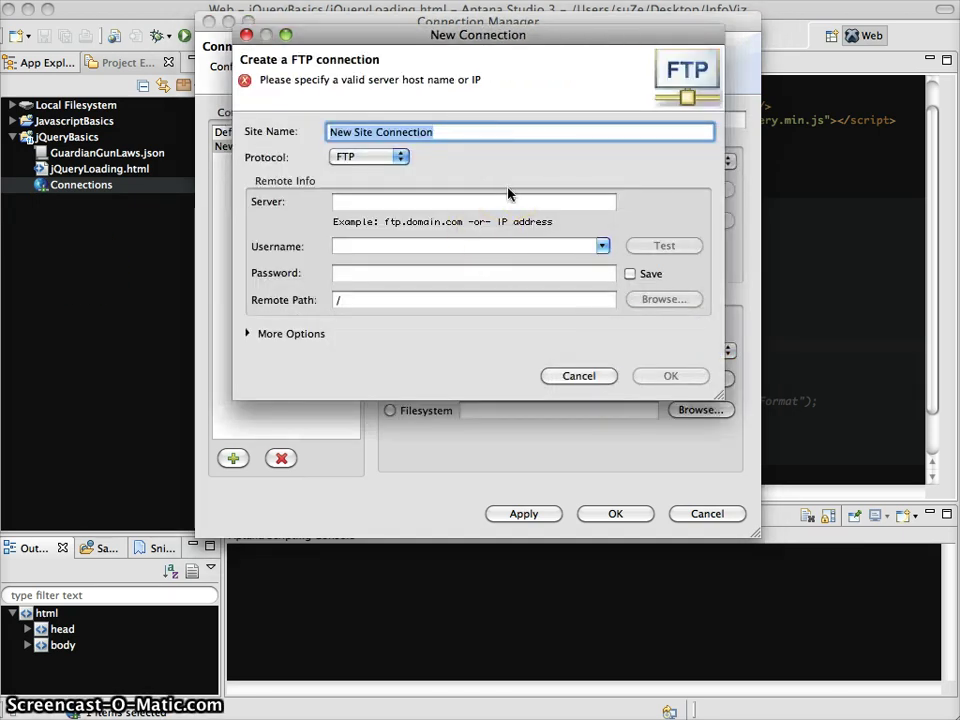
Step: Name the remote site jQueryFolderConnection and set its protocol to SFTP
{"action": "type", "text": "jQuery"}
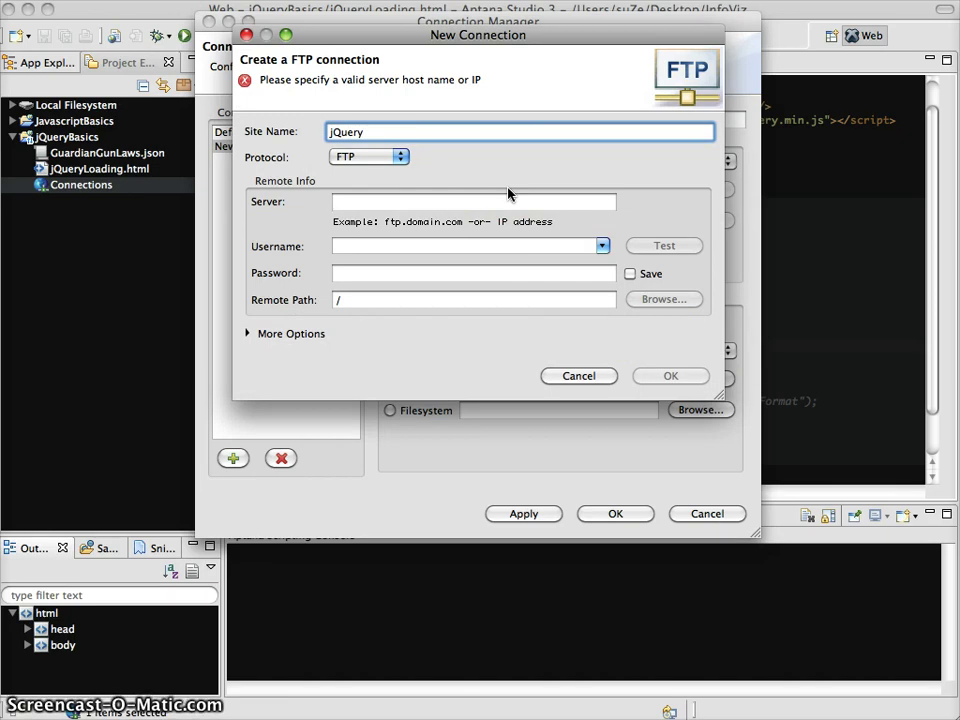
{"action": "type", "text": "FolderConnection"}
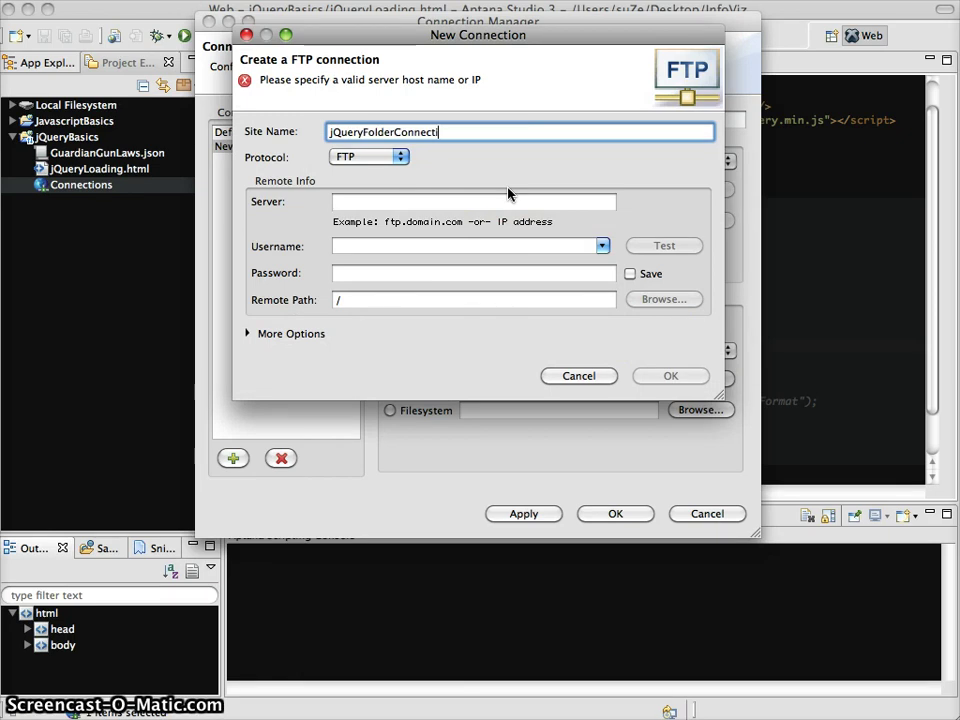
{"action": "left_click", "coordinate": [377, 156]}
{"action": "left_click", "coordinate": [372, 185]}
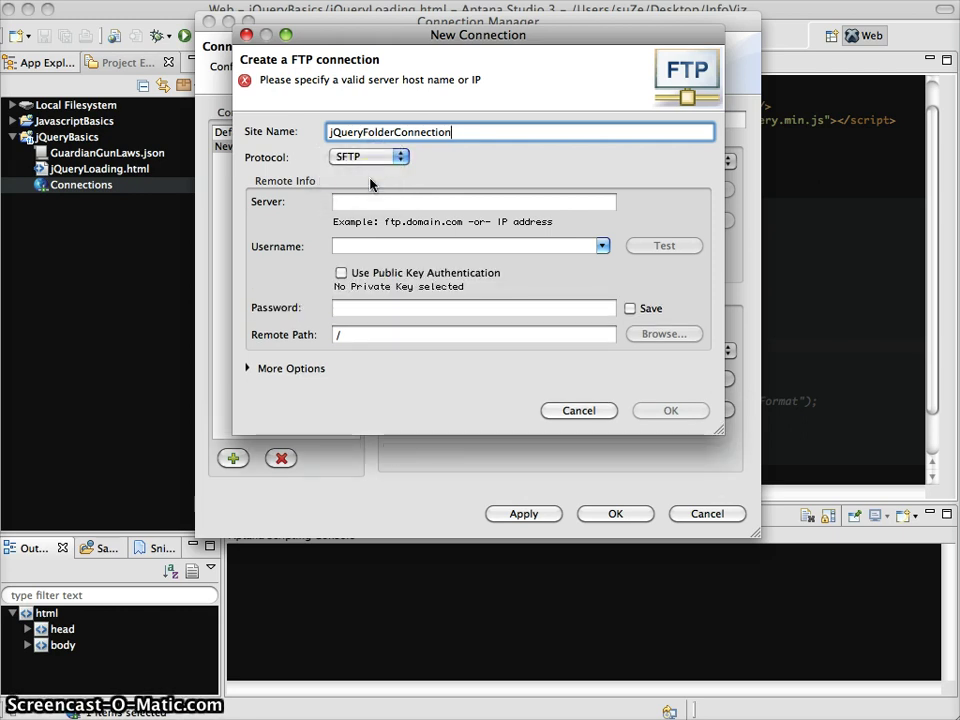
{"action": "left_click", "coordinate": [371, 204]}
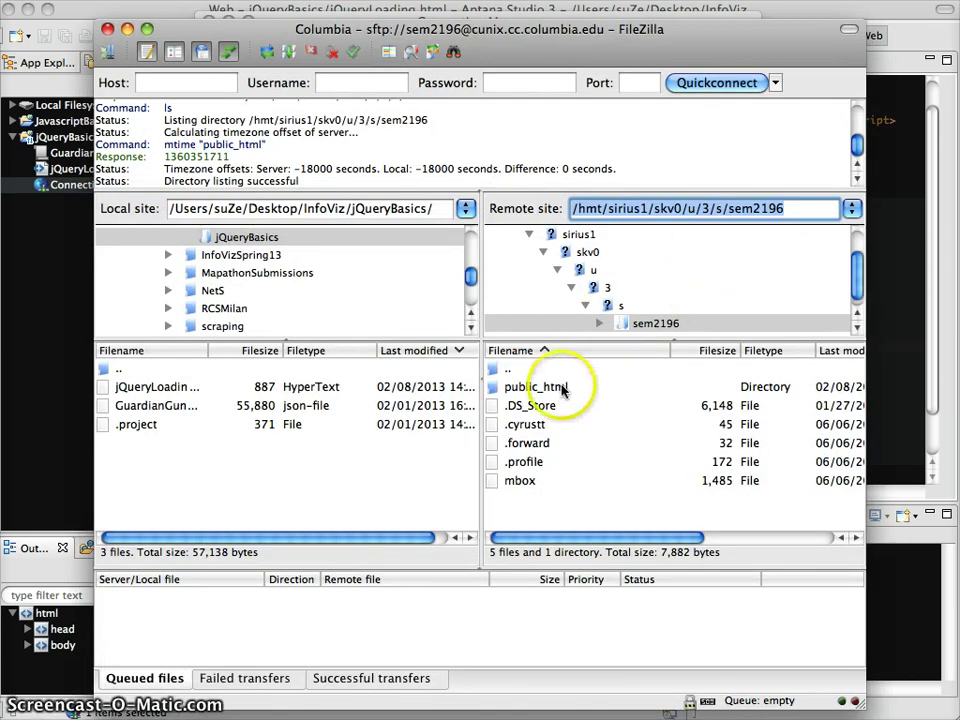
Step: Browse the remote public_html into Spring2013 and select the jQuery folder
{"action": "left_click", "coordinate": [535, 389]}
{"action": "double_click", "coordinate": [537, 392]}
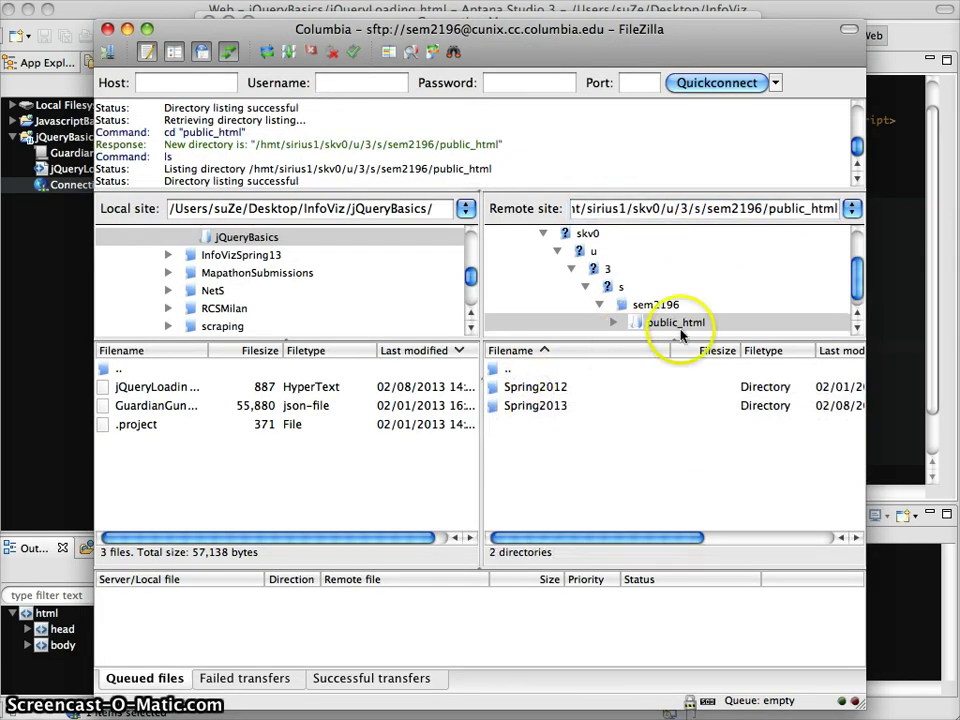
{"action": "double_click", "coordinate": [521, 407]}
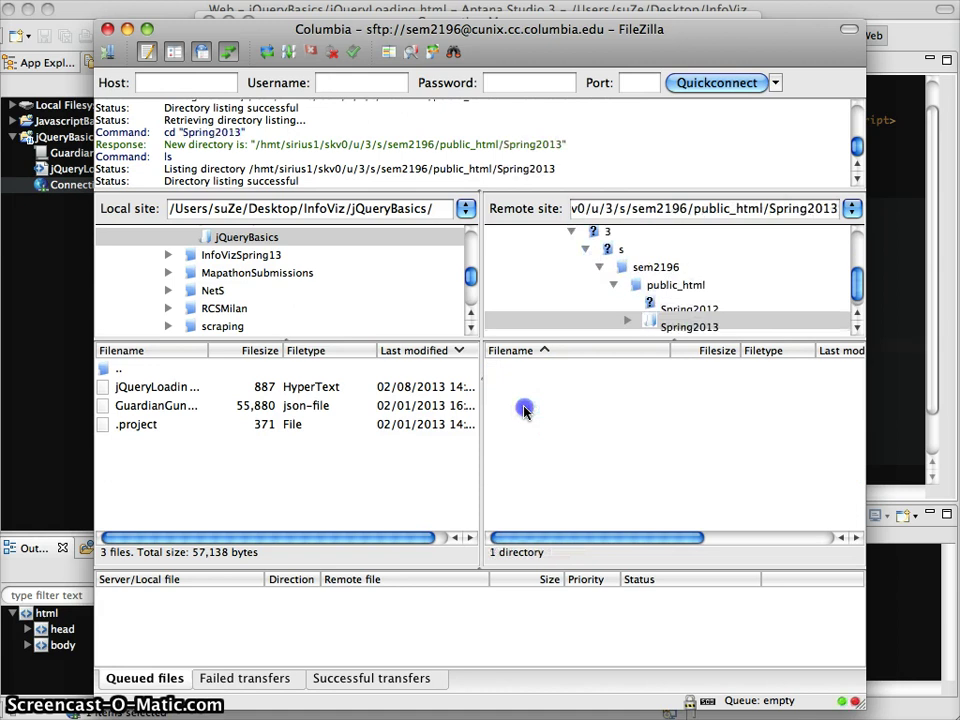
{"action": "left_click", "coordinate": [515, 391]}
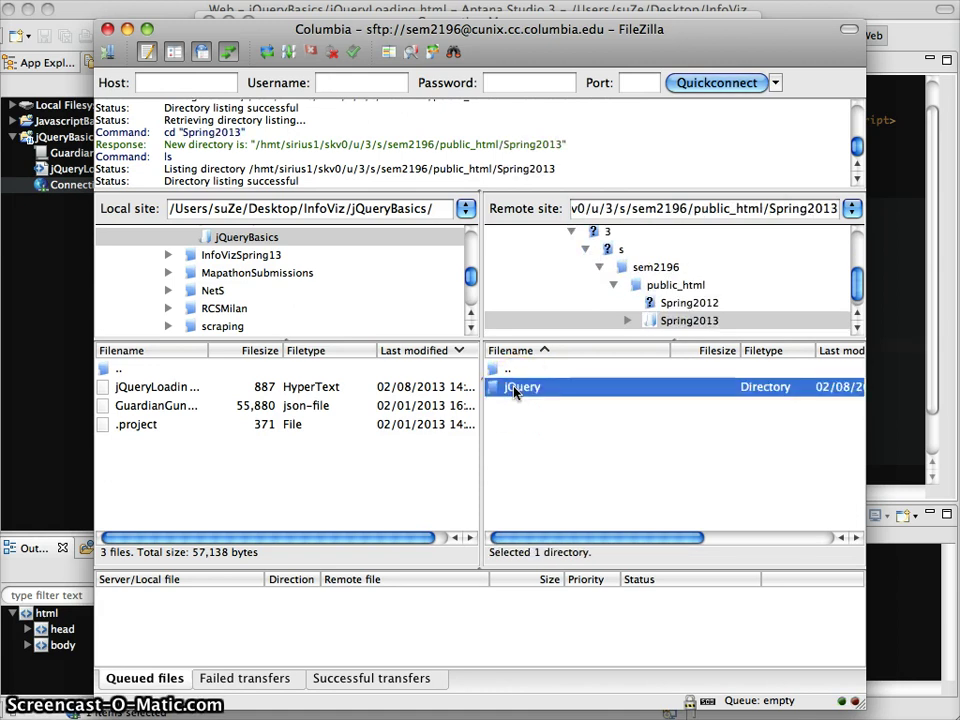
Step: Move and enlarge the FileZilla window, open the jQuery folder and reveal its full path
{"action": "left_click", "coordinate": [868, 708]}
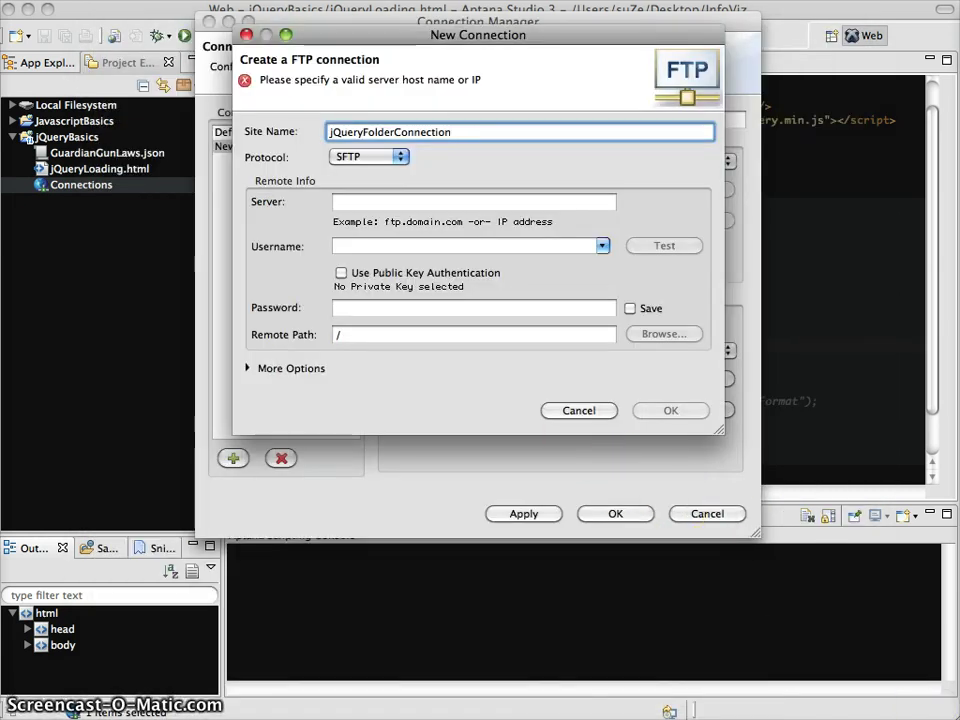
{"action": "key", "text": "super+Tab"}
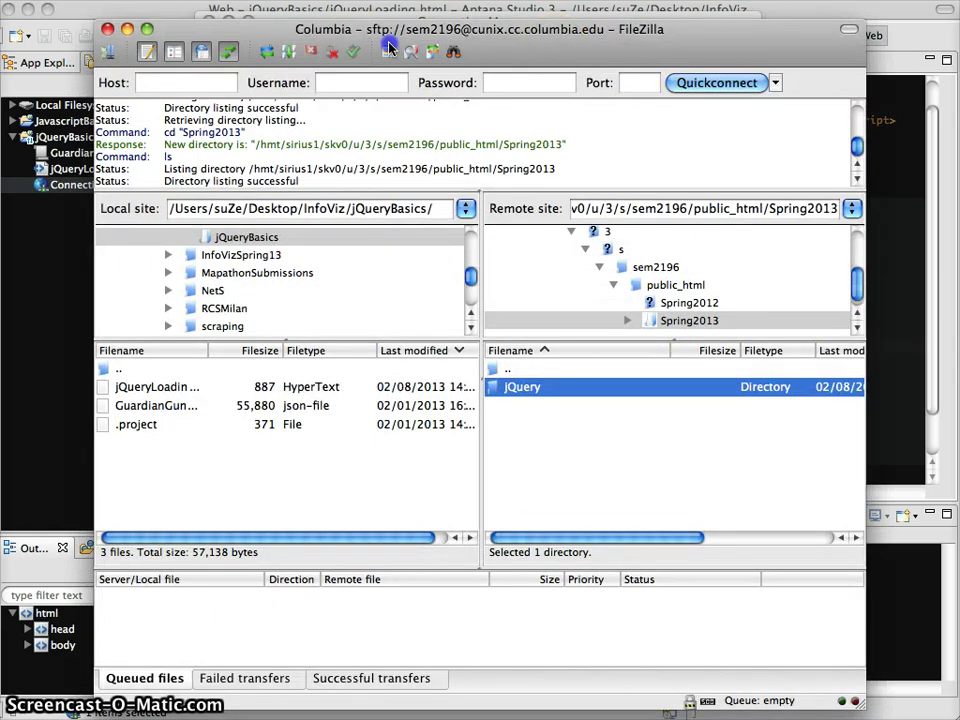
{"action": "left_click_drag", "start_coordinate": [421, 35], "coordinate": [323, 39]}
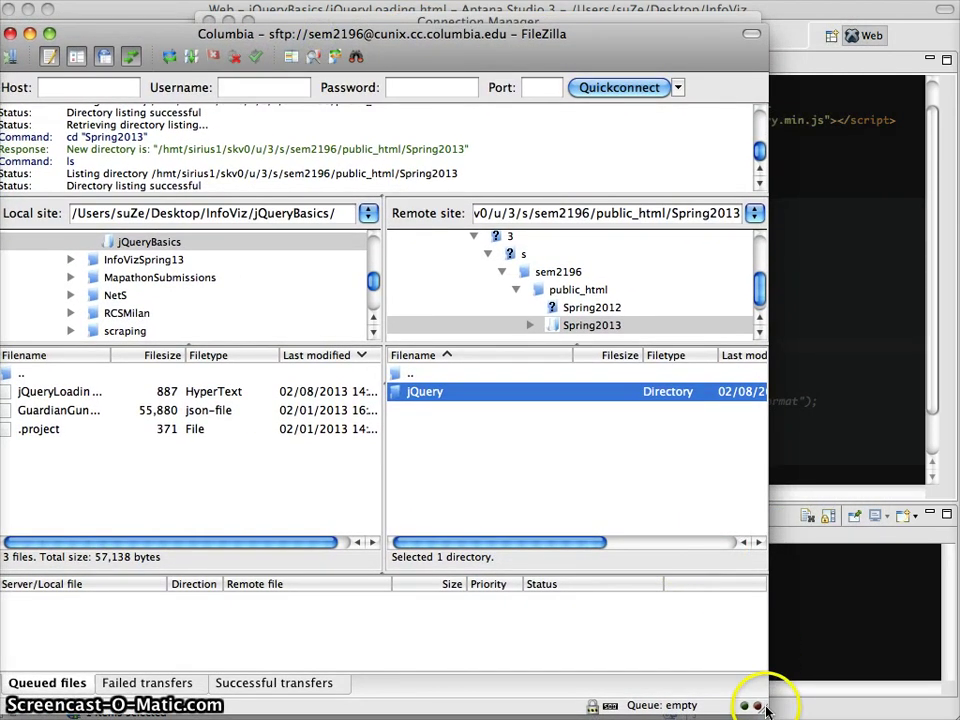
{"action": "left_click_drag", "start_coordinate": [763, 708], "coordinate": [952, 708]}
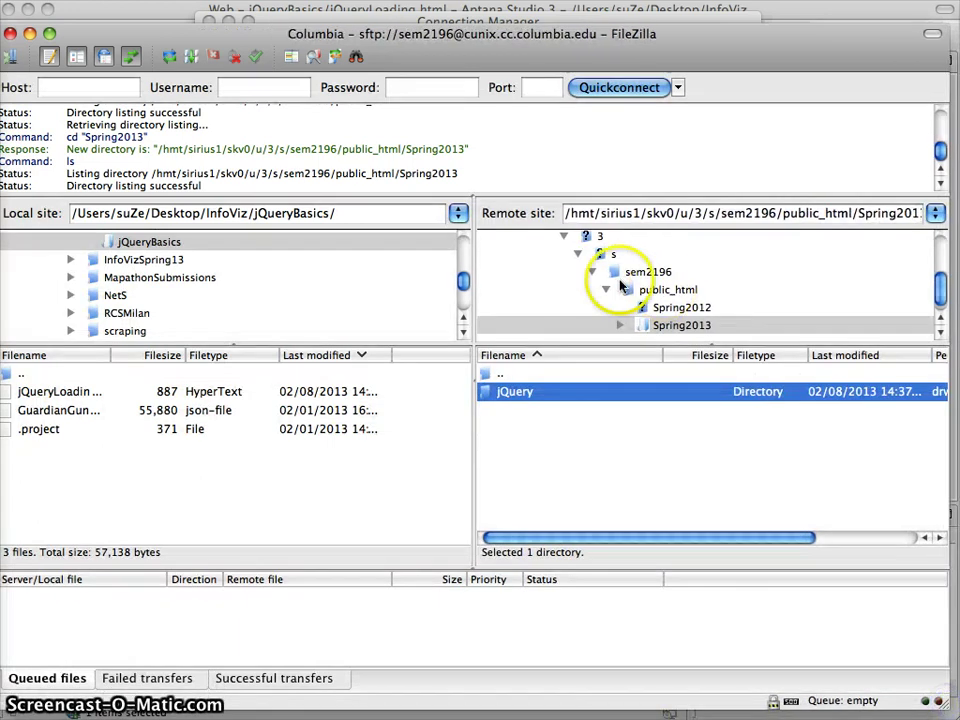
{"action": "double_click", "coordinate": [516, 393]}
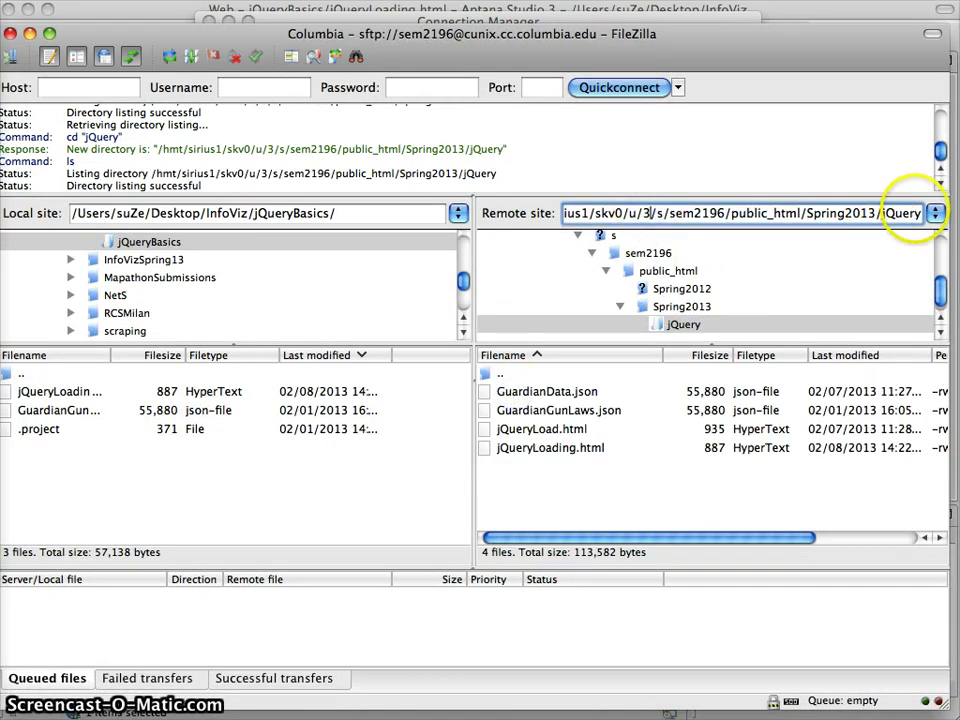
{"action": "left_click", "coordinate": [919, 213]}
{"action": "left_click", "coordinate": [508, 217]}
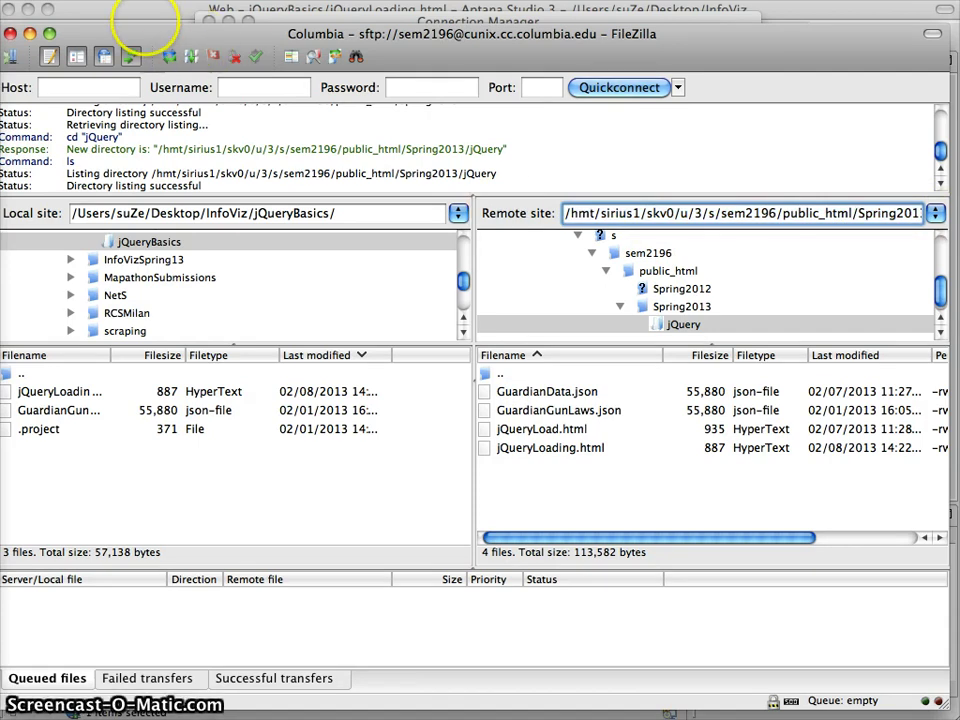
Step: Enter server cunix.cc.columbia.edu, the account username and its password for the SFTP site
{"action": "mouse_move", "coordinate": [0, 0]}
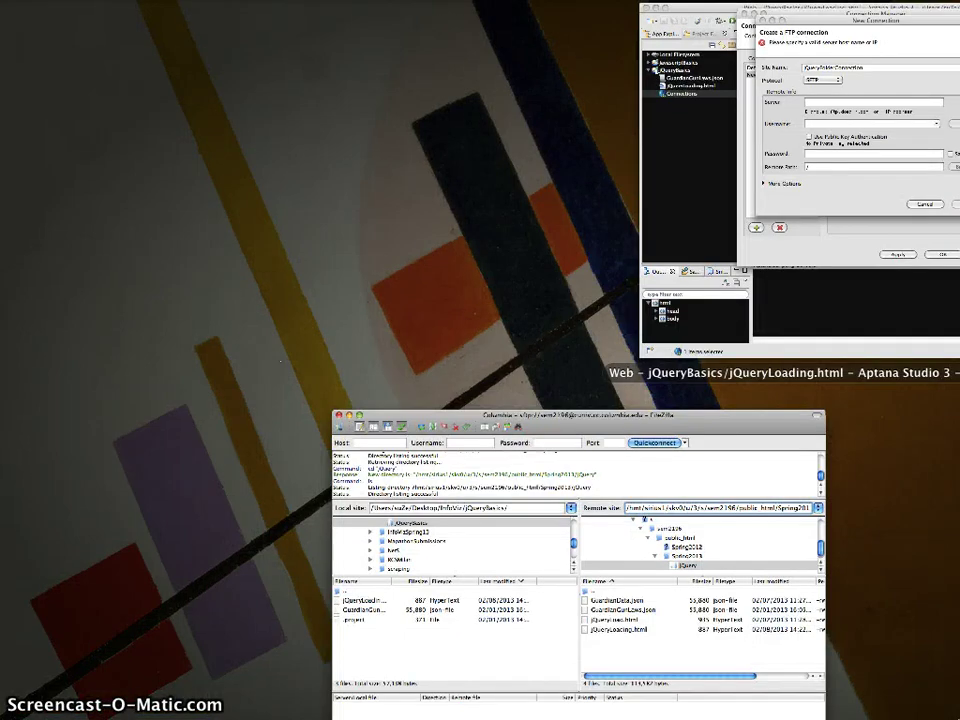
{"action": "left_click", "coordinate": [664, 154]}
{"action": "left_click", "coordinate": [361, 206]}
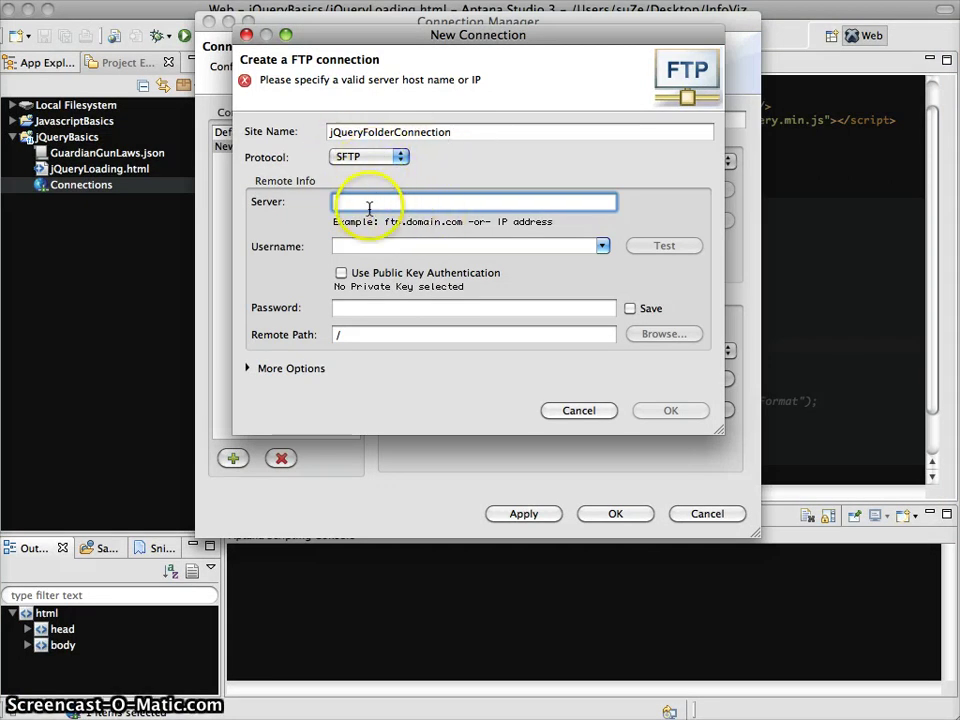
{"action": "type", "text": "cunix"}
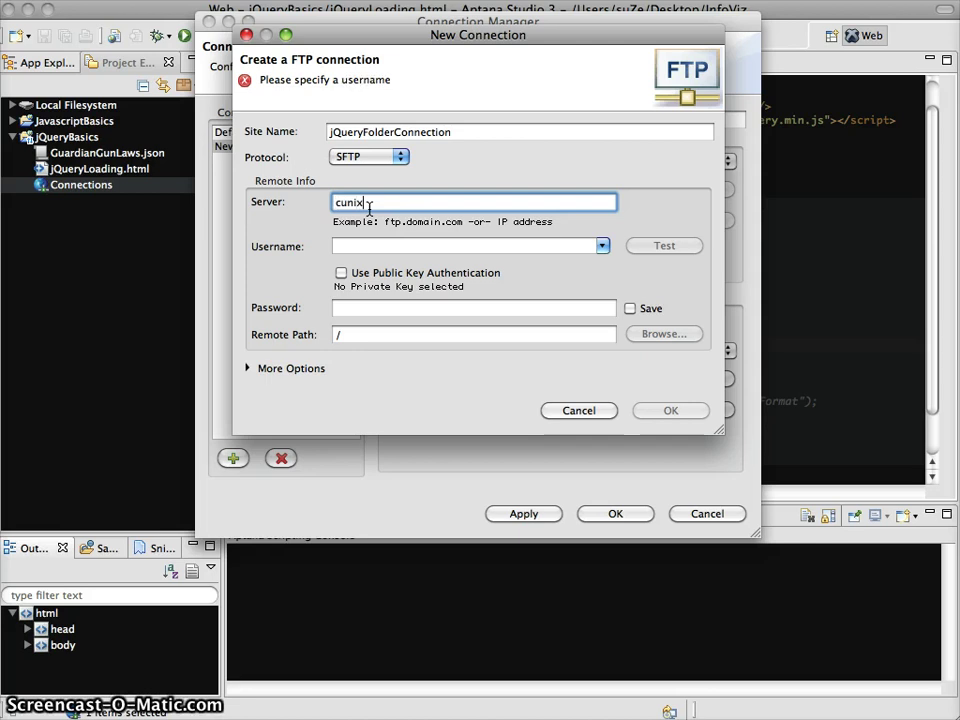
{"action": "type", "text": ".ec"}
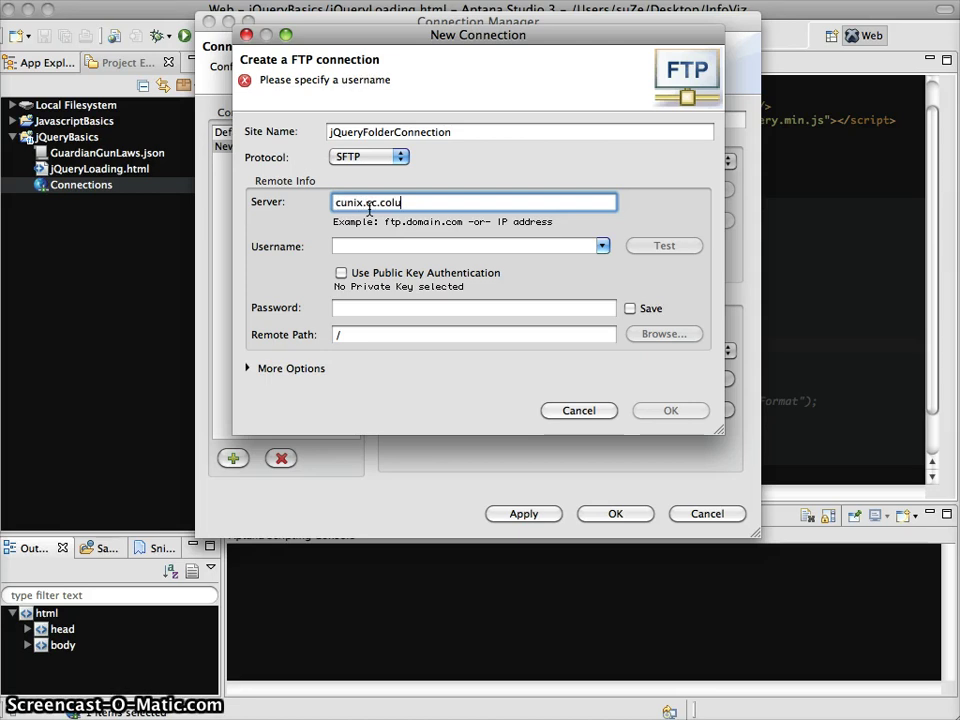
{"action": "type", "text": "edu"}
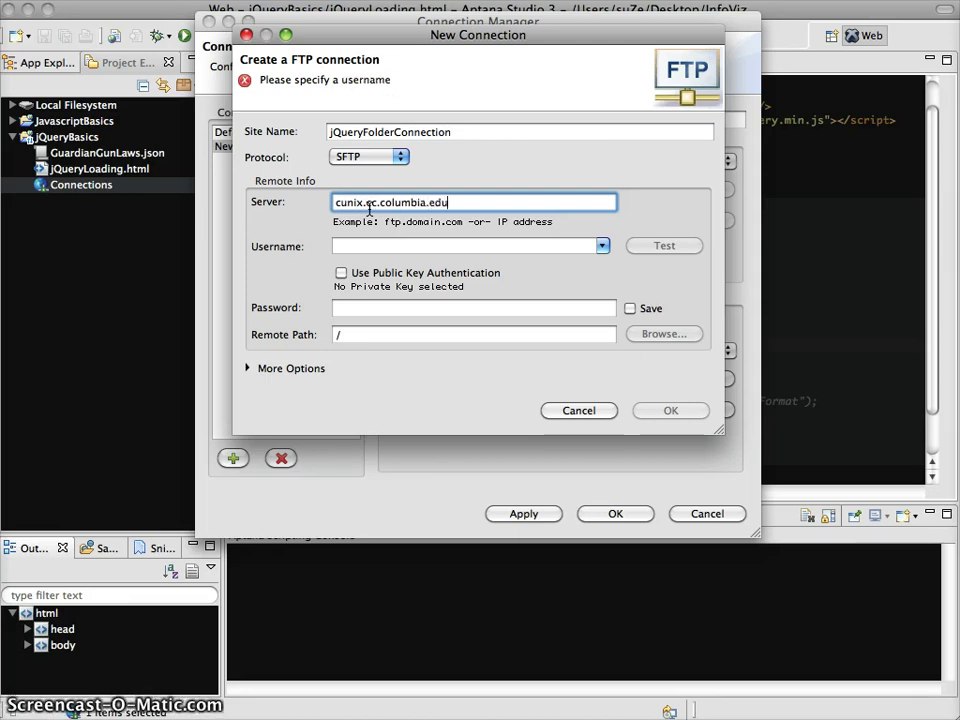
{"action": "key", "text": "Tab"}
{"action": "type", "text": "sem21"}
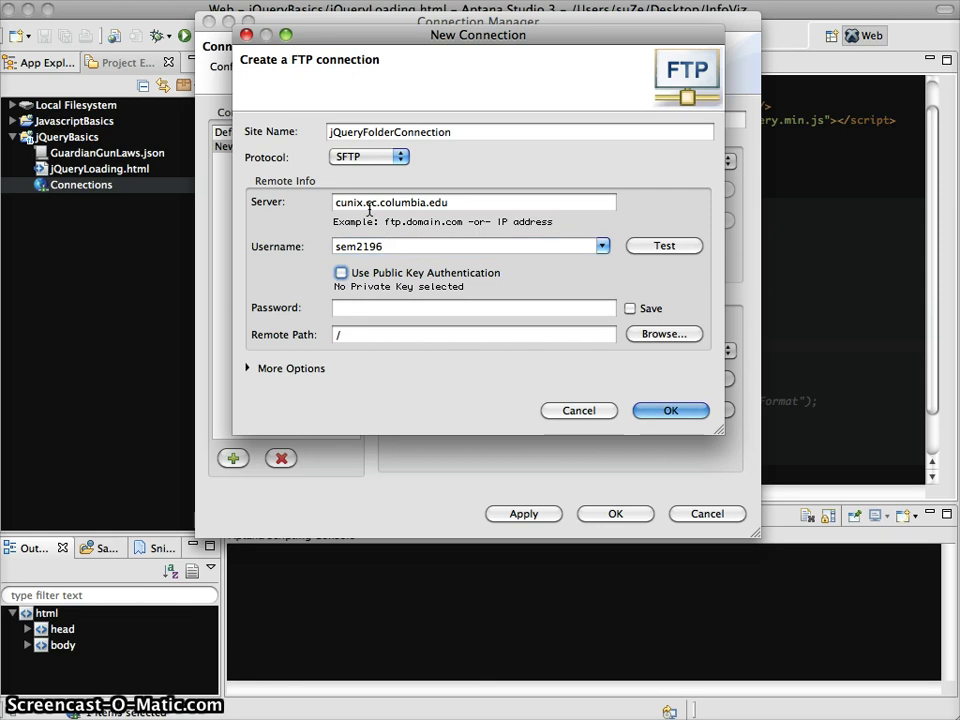
{"action": "key", "text": "Tab"}
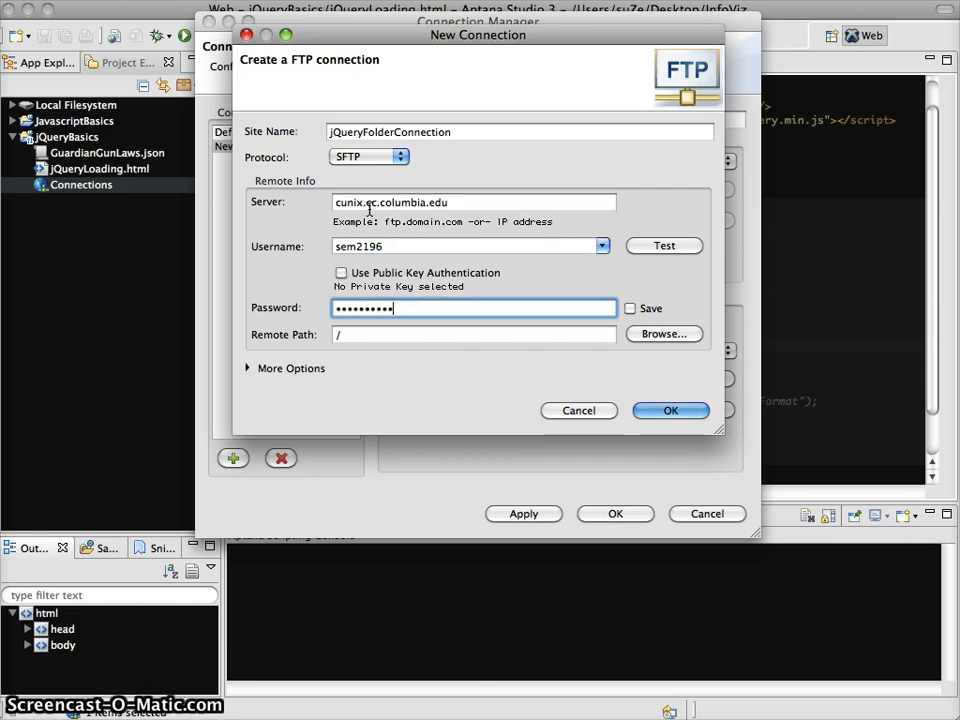
{"action": "left_click", "coordinate": [374, 336]}
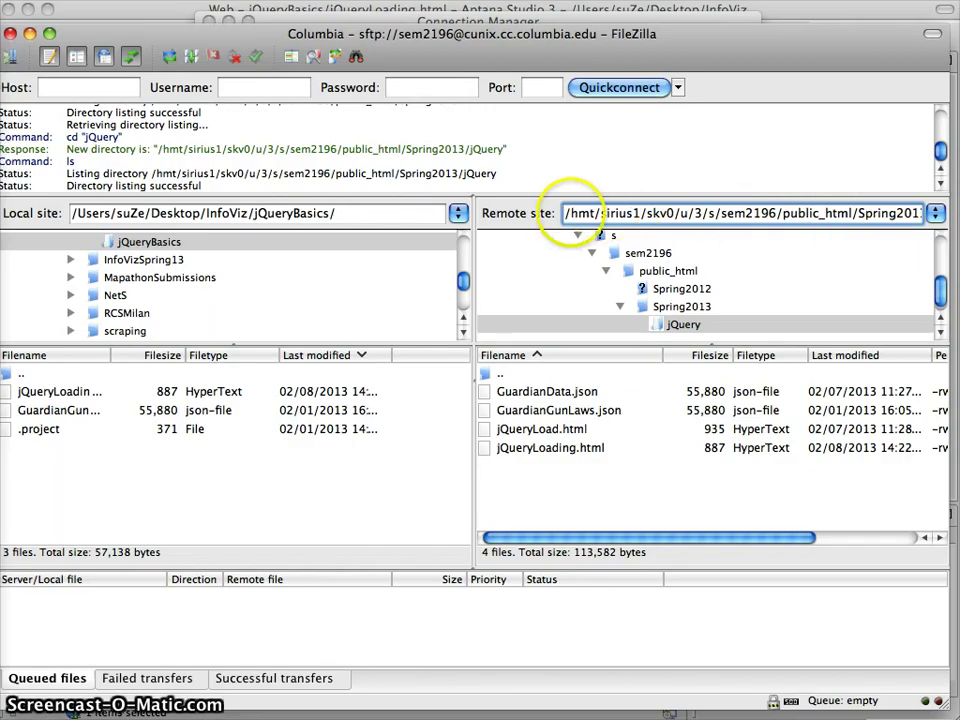
Step: Copy the full Spring2013/jQuery remote path from FileZilla into the clipboard
{"action": "left_click", "coordinate": [565, 213]}
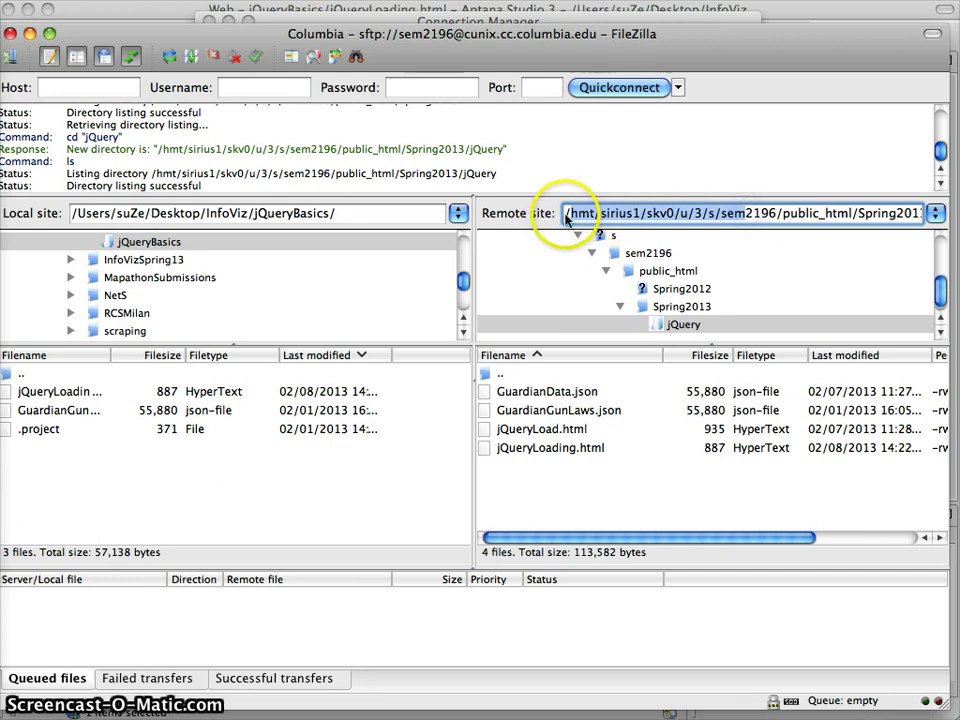
{"action": "left_click_drag", "start_coordinate": [565, 213], "coordinate": [920, 213]}
{"action": "key", "text": "super+c"}
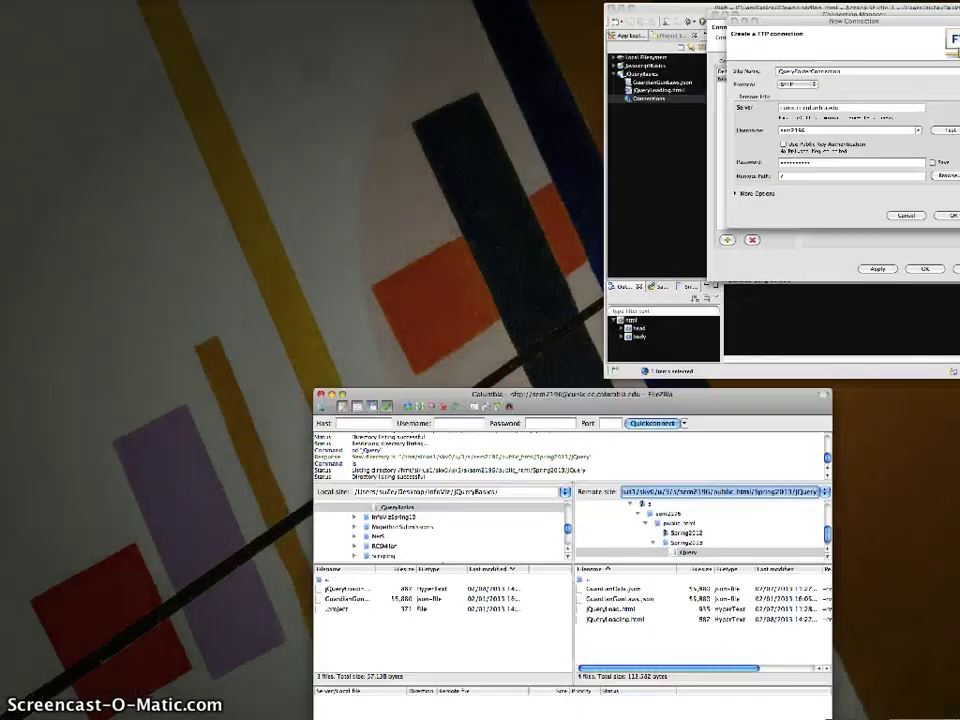
{"action": "left_click", "coordinate": [802, 178]}
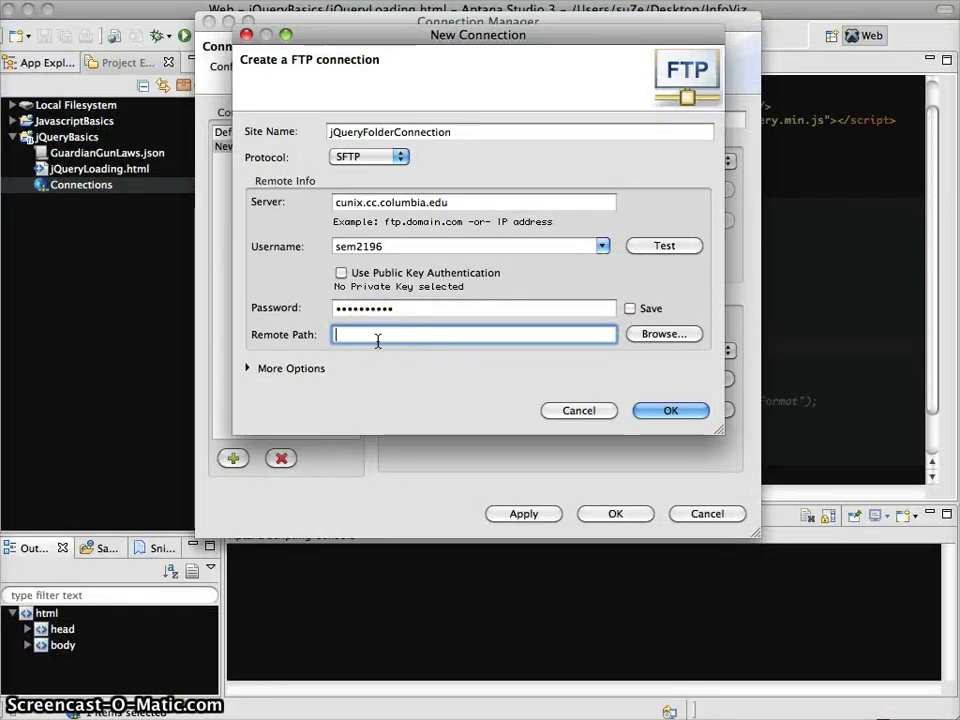
Step: Paste the remote path, save and apply jQueryConnection, and expand jQueryFolderConnection's remote files
{"action": "key", "text": "super+v"}
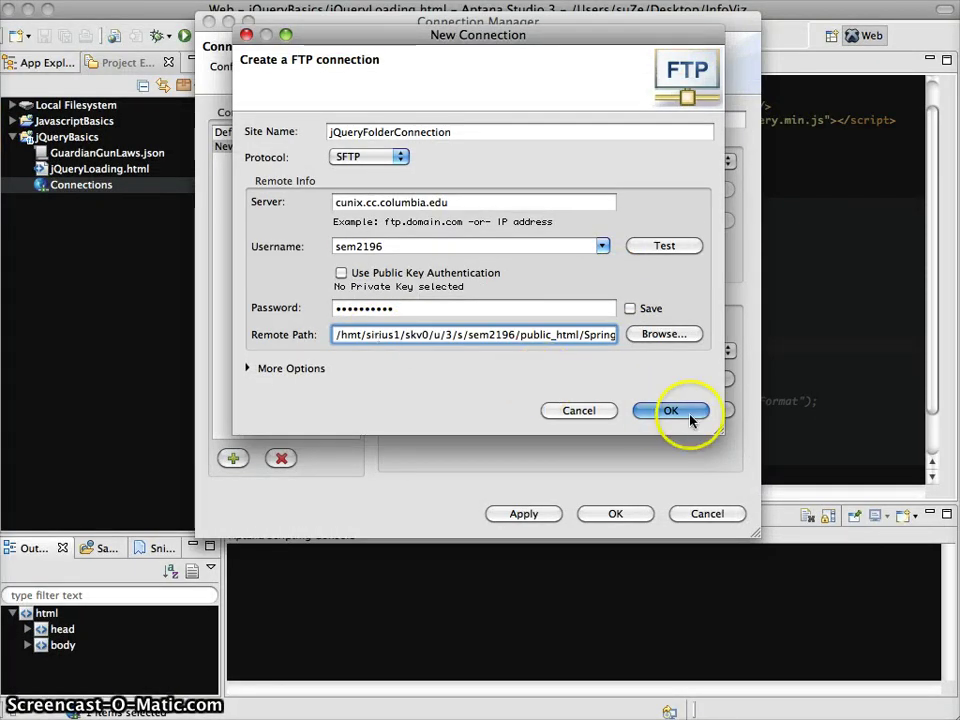
{"action": "left_click", "coordinate": [689, 416]}
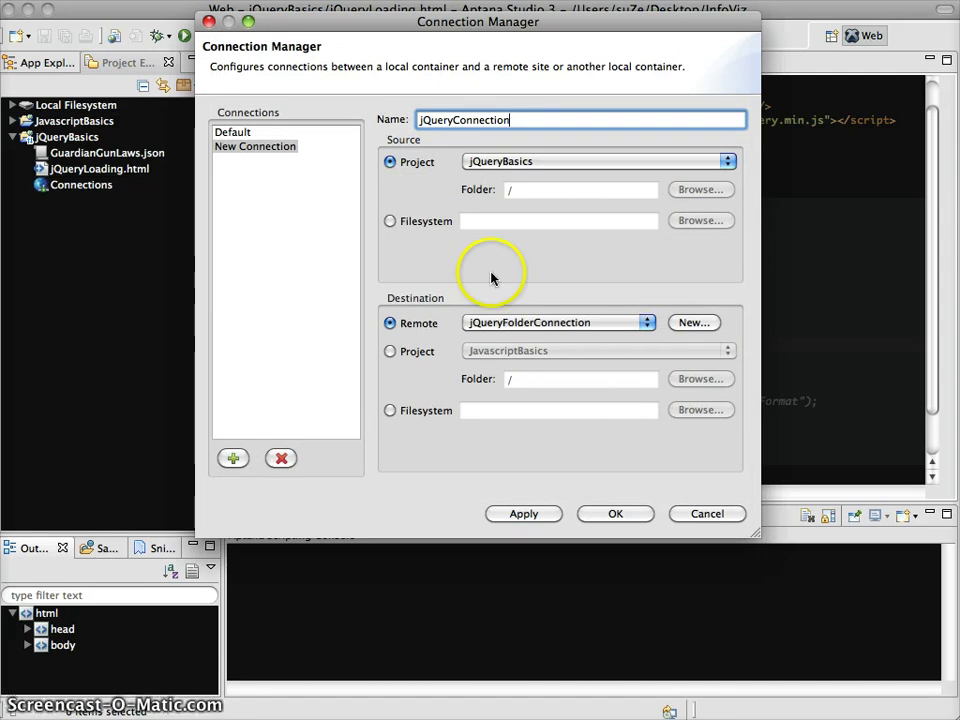
{"action": "left_click", "coordinate": [530, 514]}
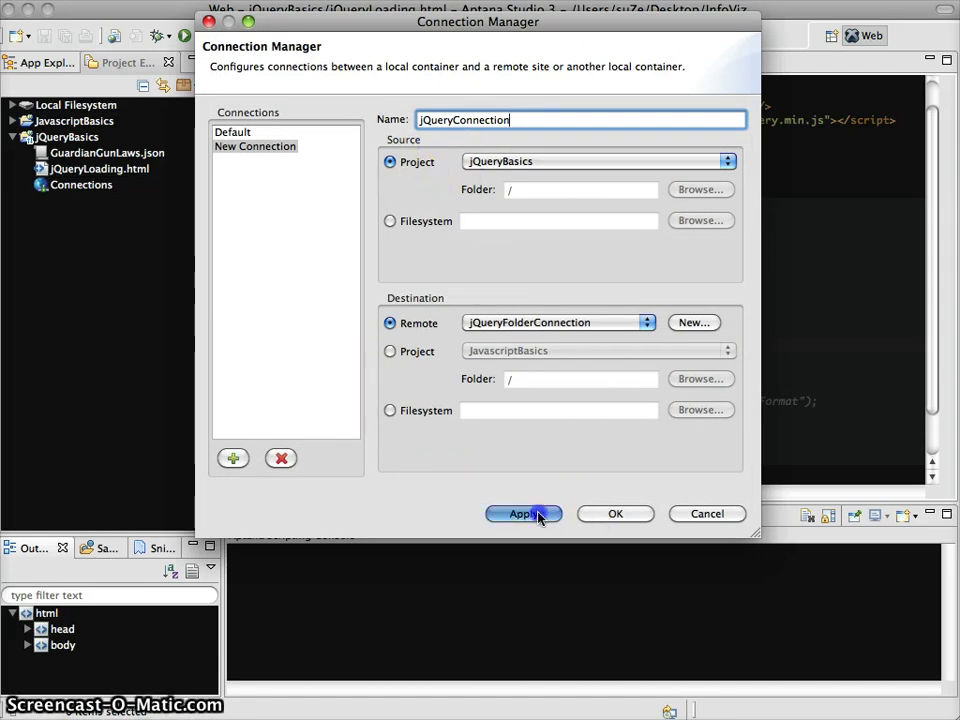
{"action": "left_click", "coordinate": [608, 515]}
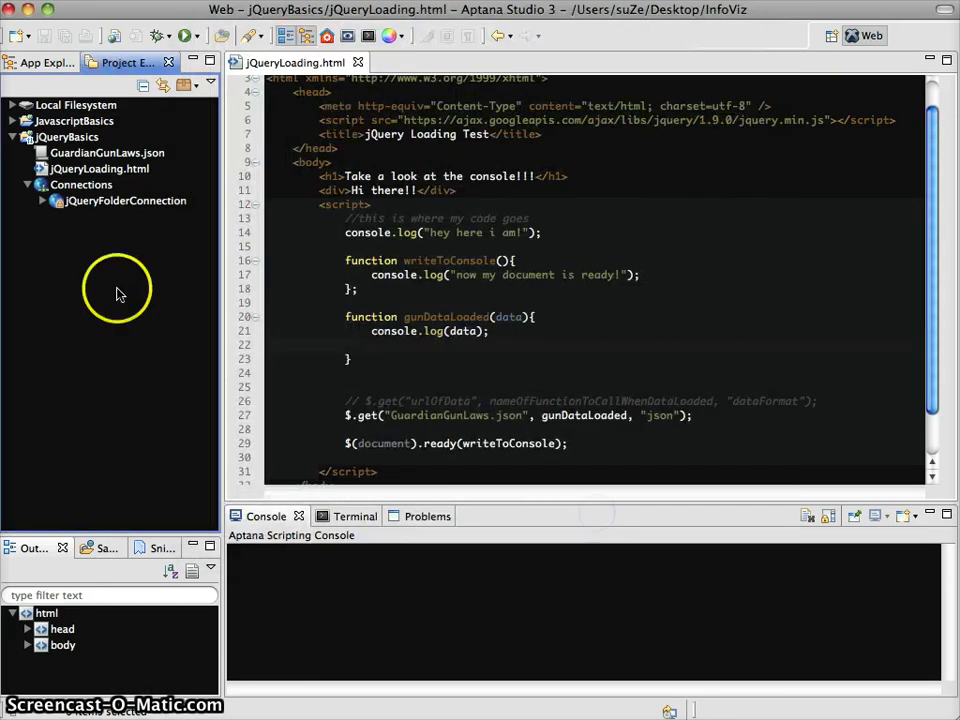
{"action": "left_click", "coordinate": [42, 202]}
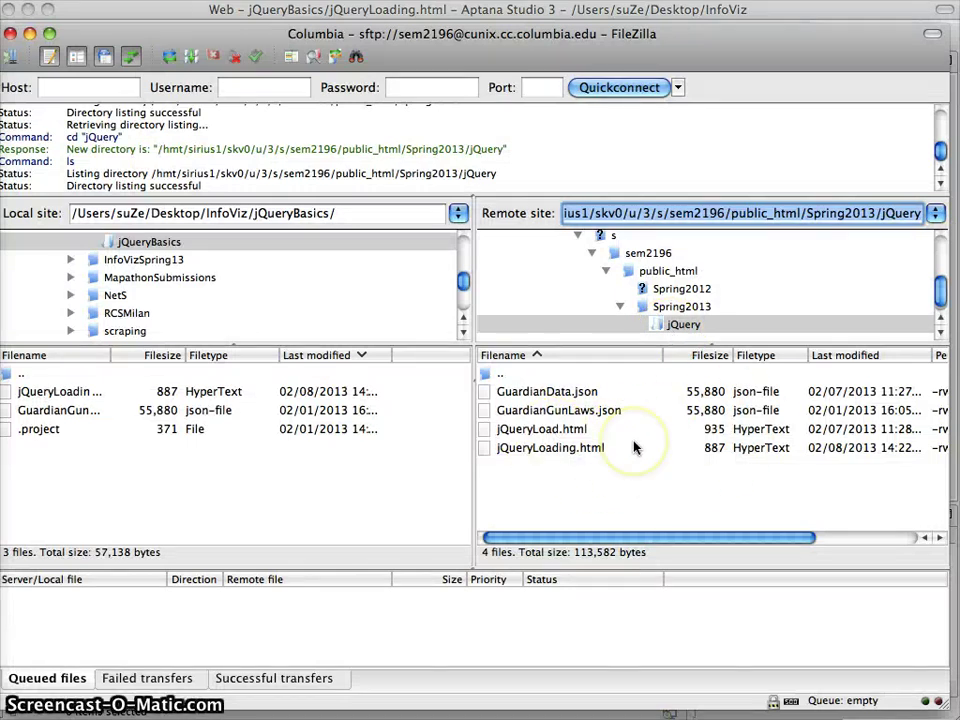
Step: Hide FileZilla and open a new Chrome browser window
{"action": "left_click", "coordinate": [31, 34]}
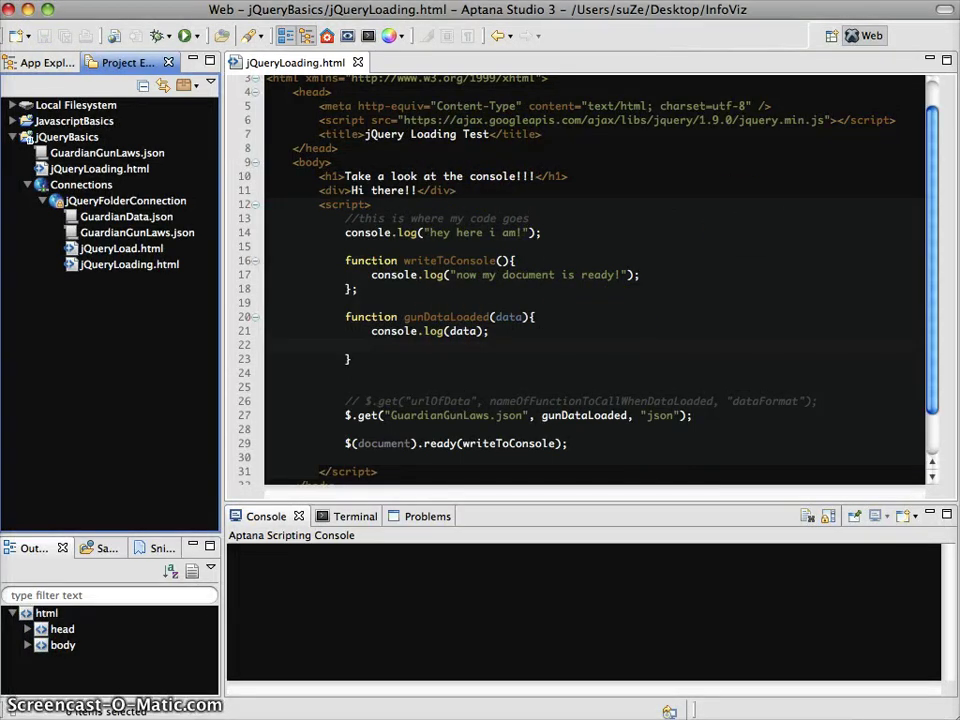
{"action": "key", "text": "super+Tab"}
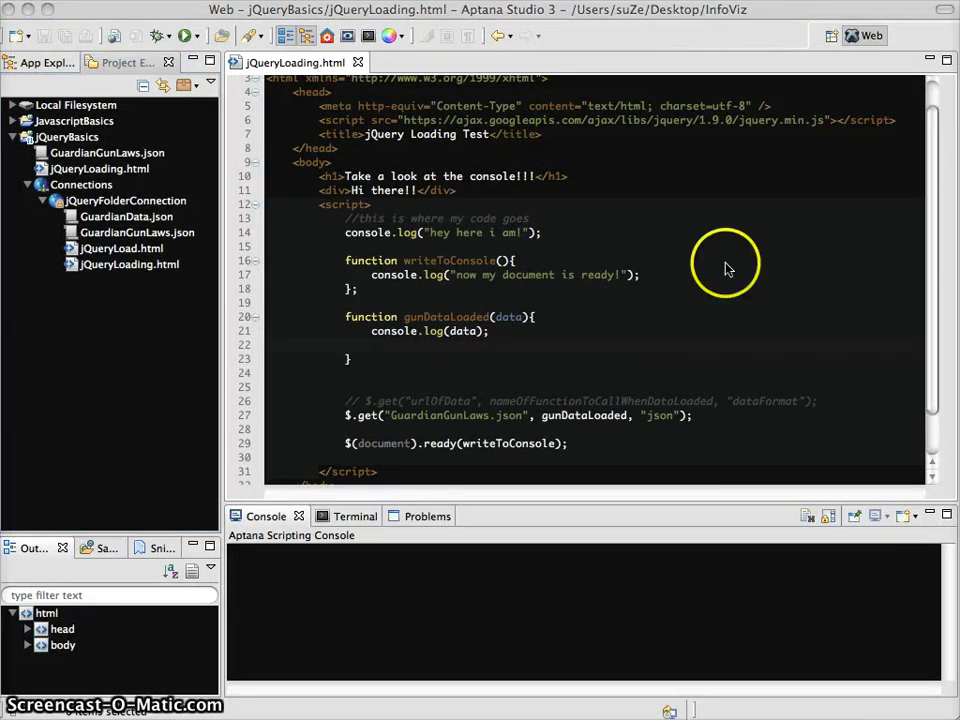
{"action": "key", "text": "super+n"}
Step: Load the columbia.edu Spring2013/jQuery folder address in Chrome, which returns 403
{"action": "left_click_drag", "start_coordinate": [505, 106], "coordinate": [431, 41]}
{"action": "type", "text": "colubi"}
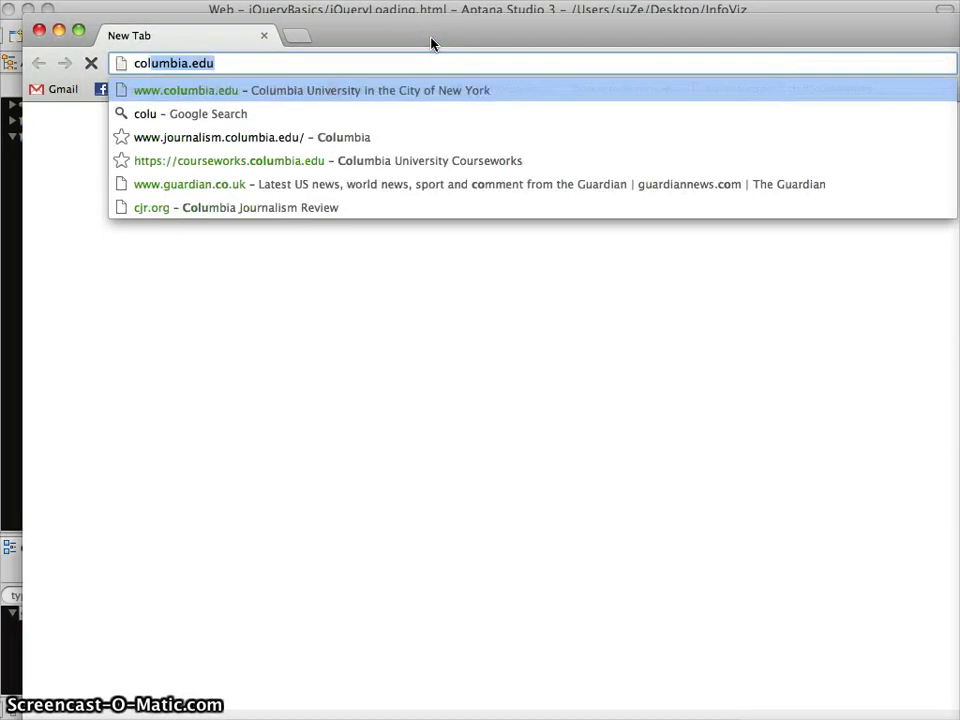
{"action": "key", "text": "BackSpace"}
{"action": "key", "text": "BackSpace"}
{"action": "type", "text": "mc"}
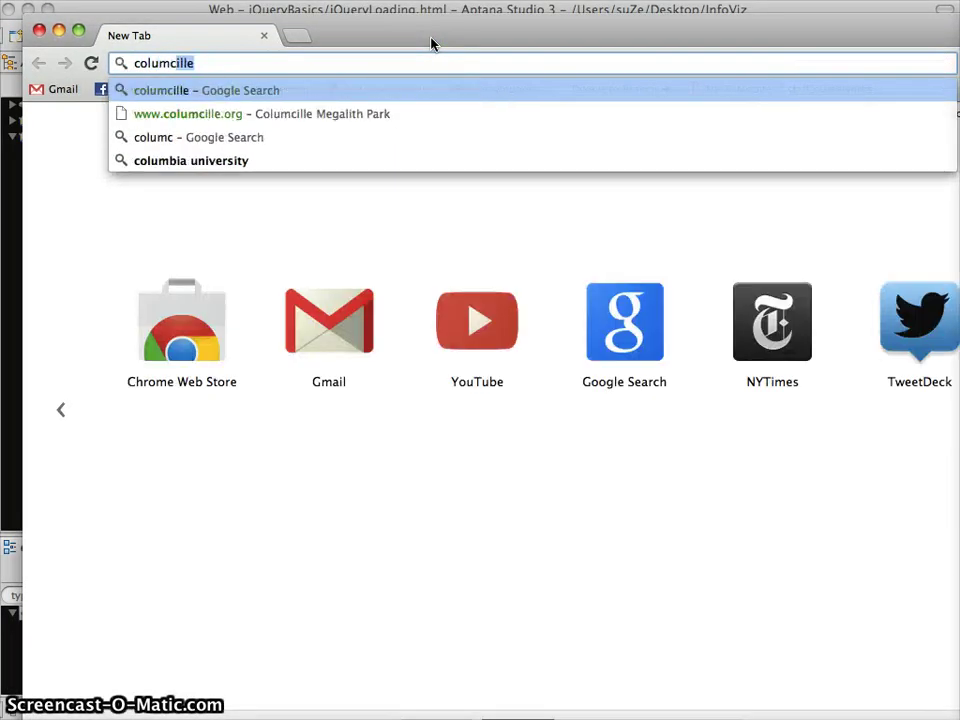
{"action": "key", "text": "BackSpace"}
{"action": "type", "text": "bia.edu"}
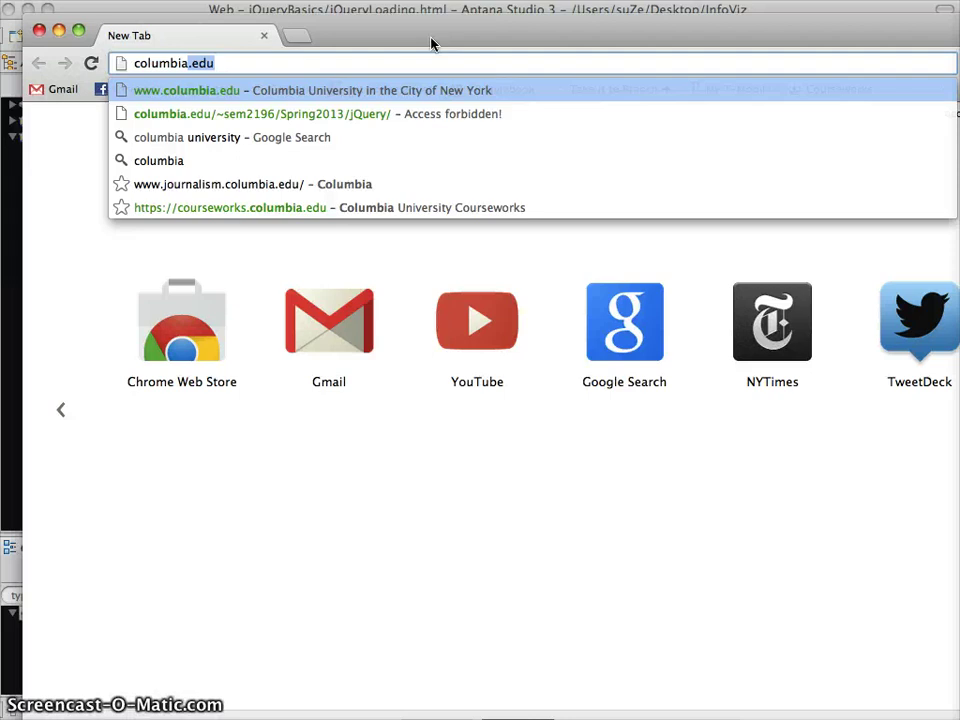
{"action": "key", "text": "Down"}
{"action": "key", "text": "Return"}
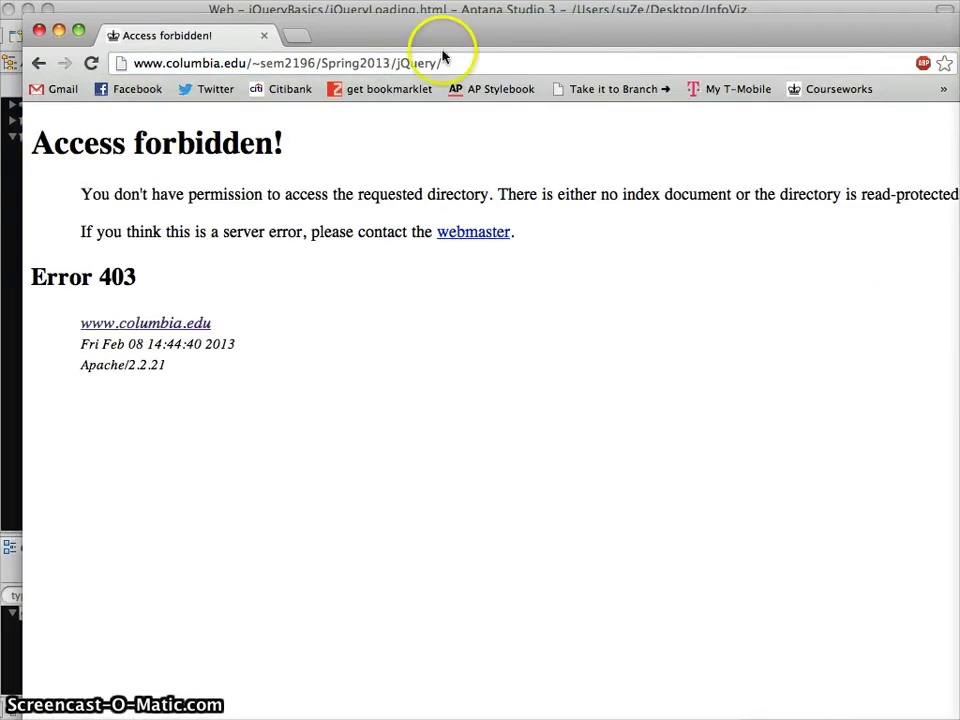
Step: Move Chrome aside to check the editor behind it, then minimize the file transfer window
{"action": "left_click", "coordinate": [460, 63]}
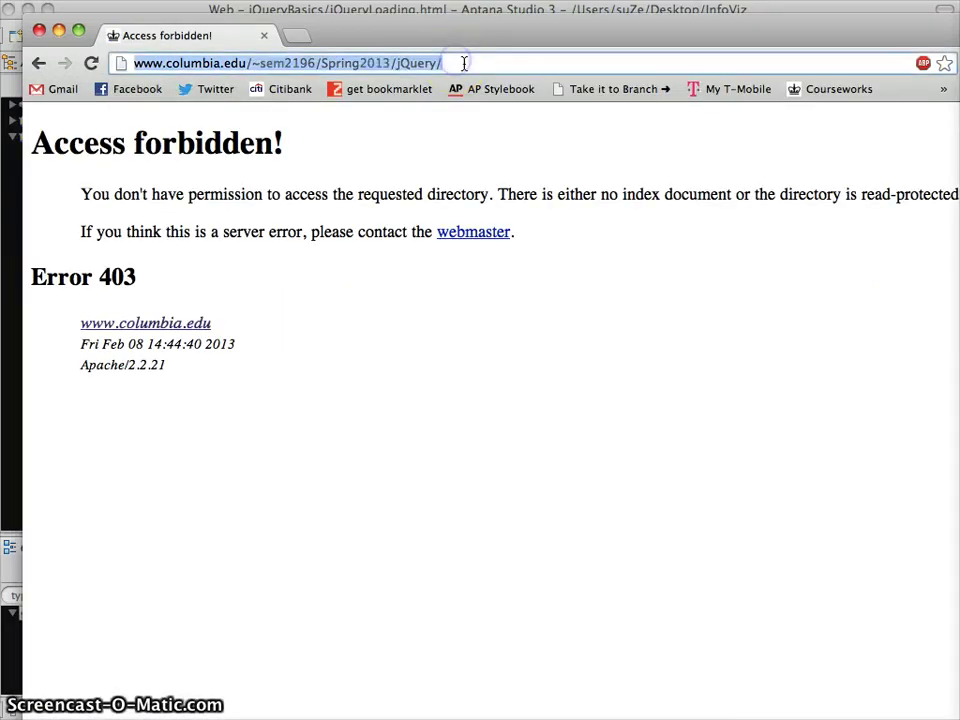
{"action": "left_click", "coordinate": [466, 64]}
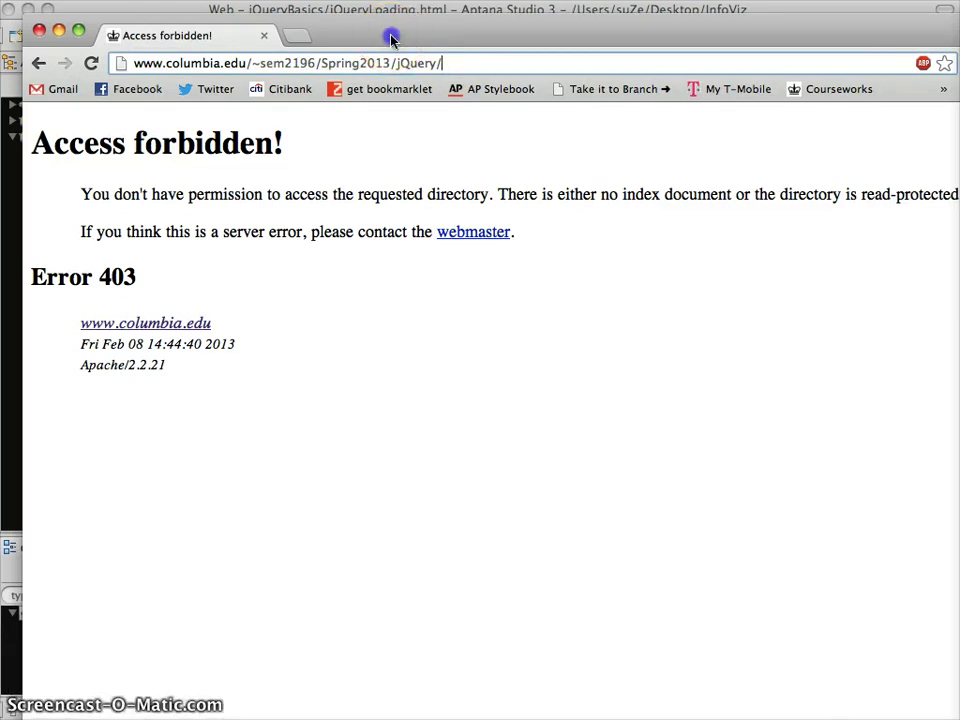
{"action": "left_click_drag", "start_coordinate": [390, 34], "coordinate": [424, 104]}
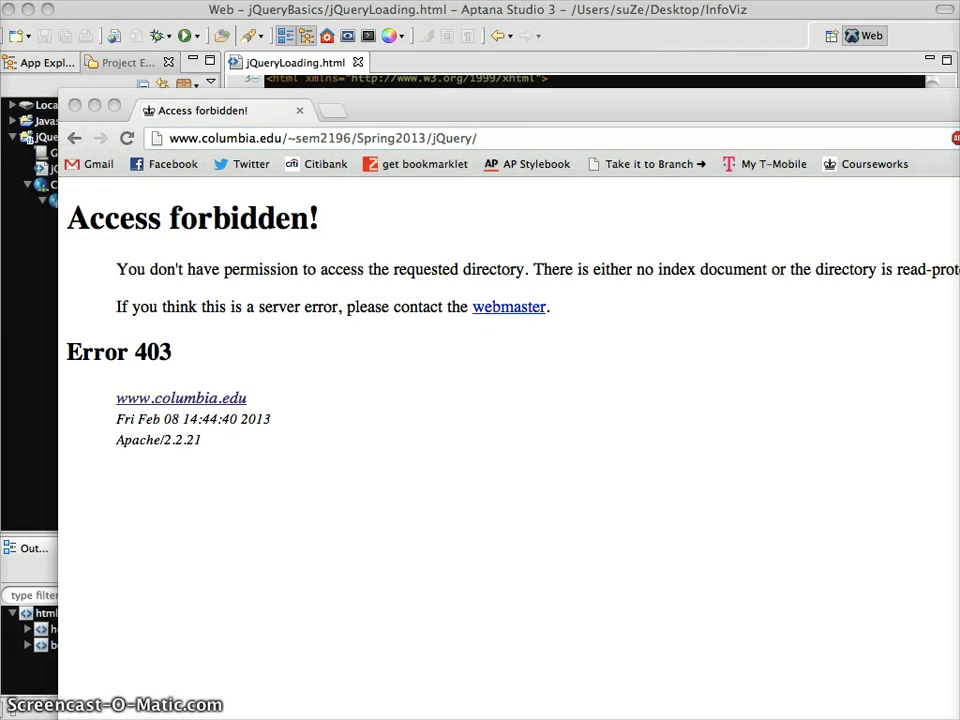
{"action": "key", "text": "super+Tab"}
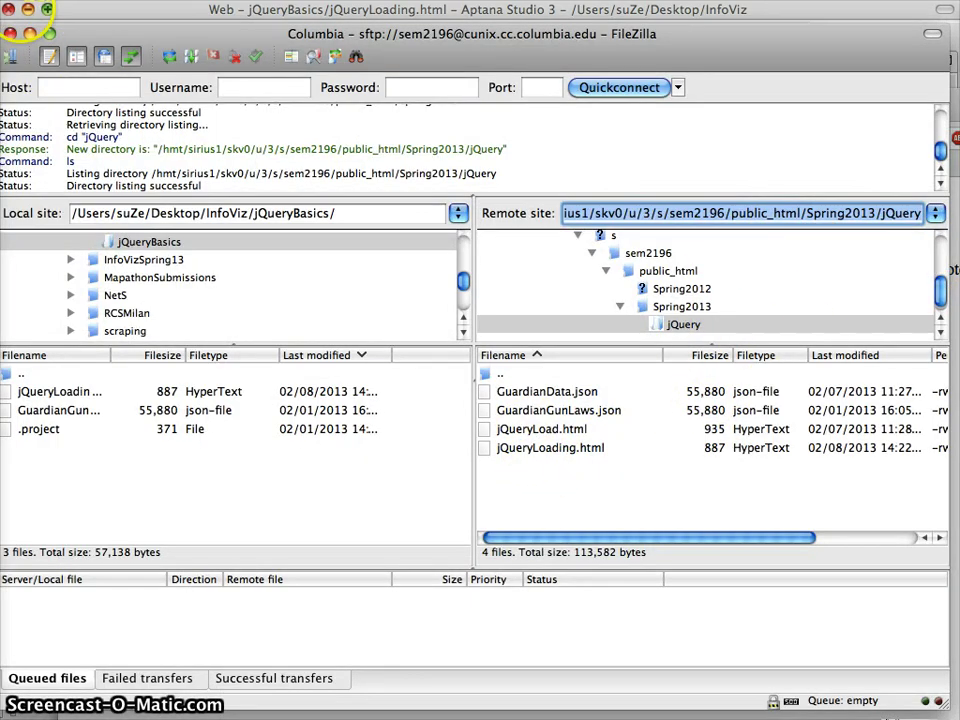
{"action": "left_click", "coordinate": [29, 33]}
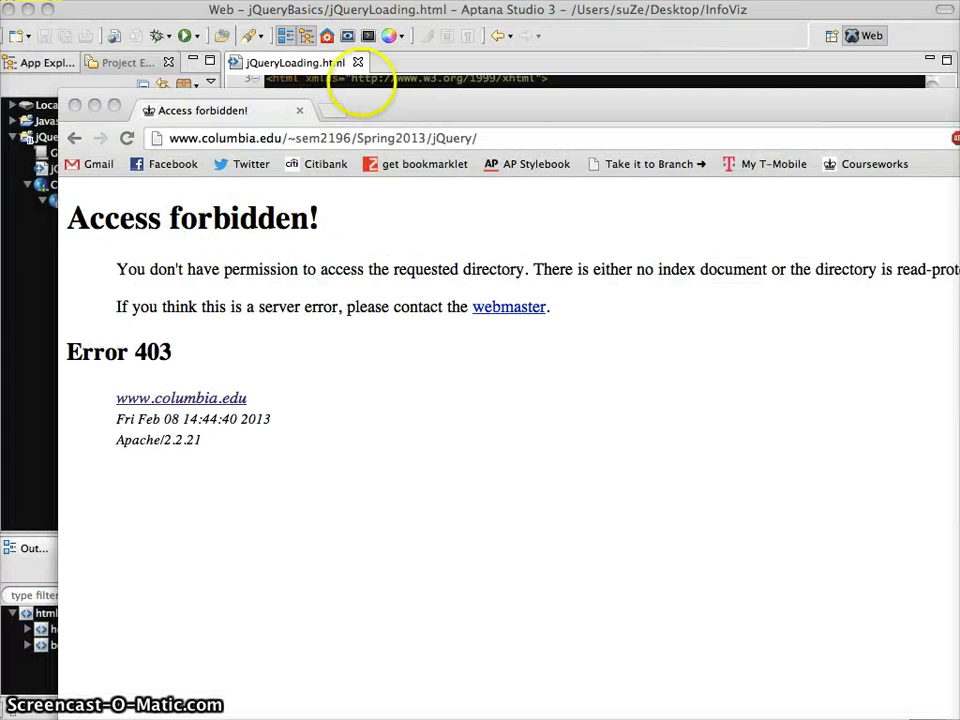
Step: Append jQueryLoading.html to the address to load the page showing 'Take a look at the console!!!'
{"action": "left_click", "coordinate": [522, 143]}
{"action": "type", "text": "j"}
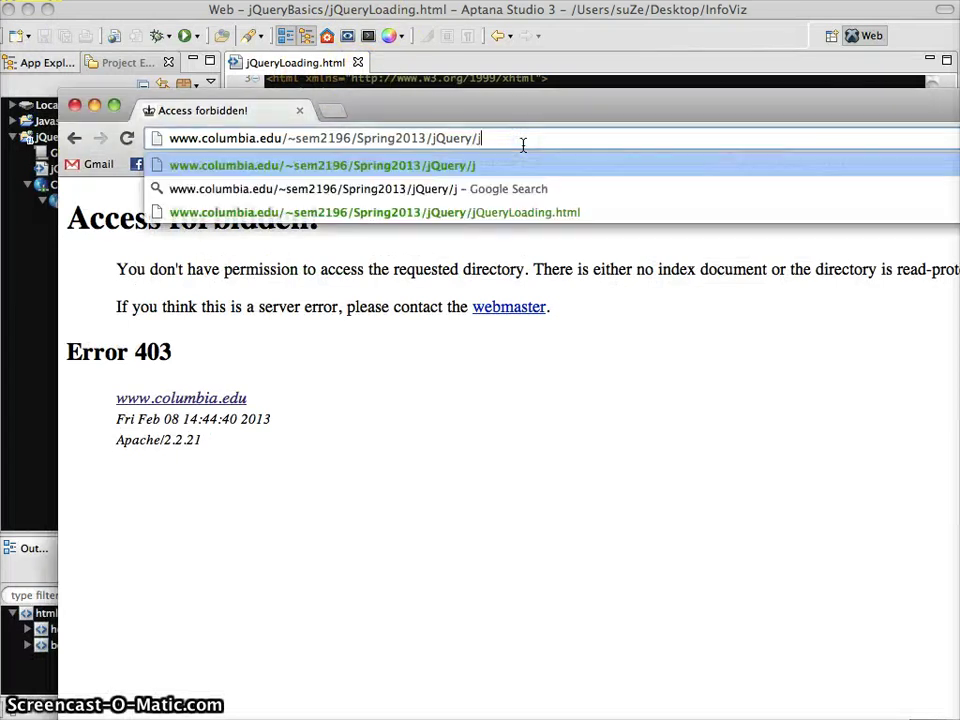
{"action": "type", "text": "Query"}
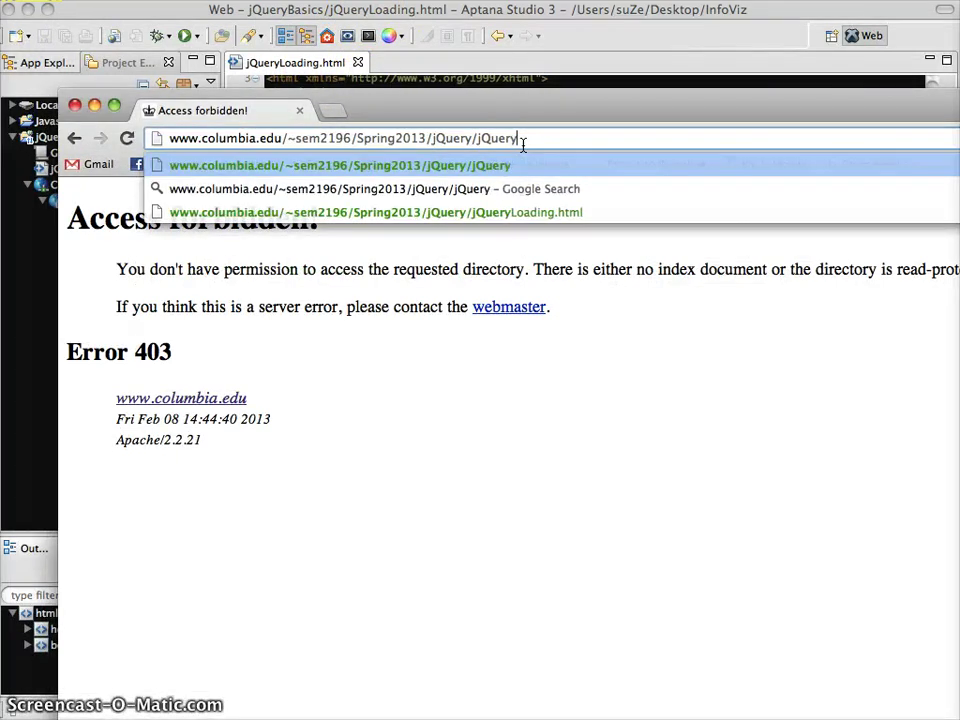
{"action": "type", "text": "Loading.html"}
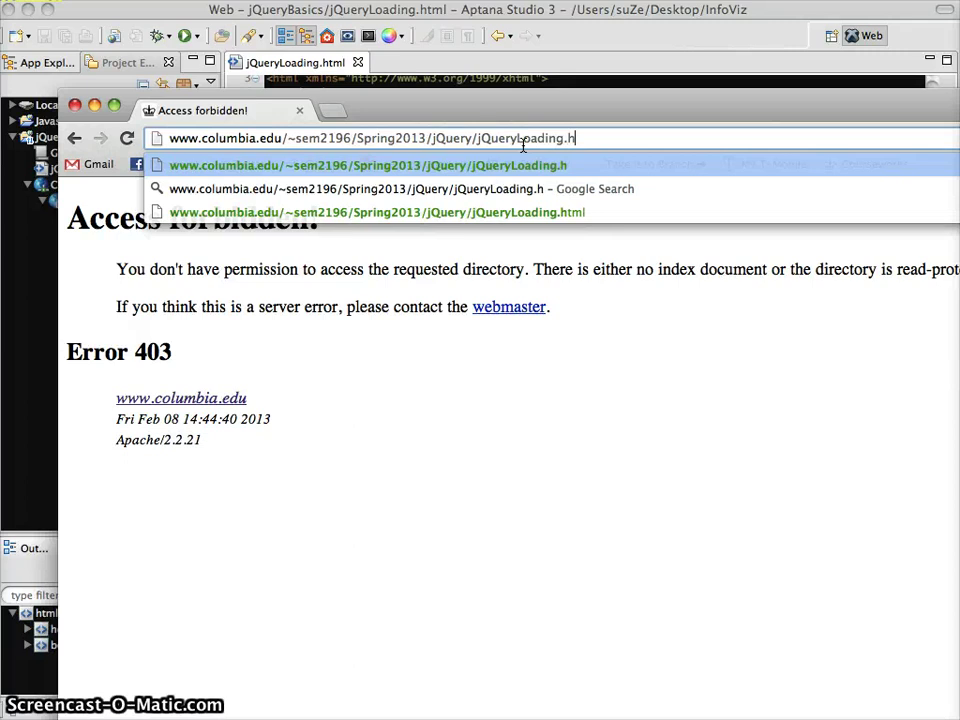
{"action": "key", "text": "Return"}
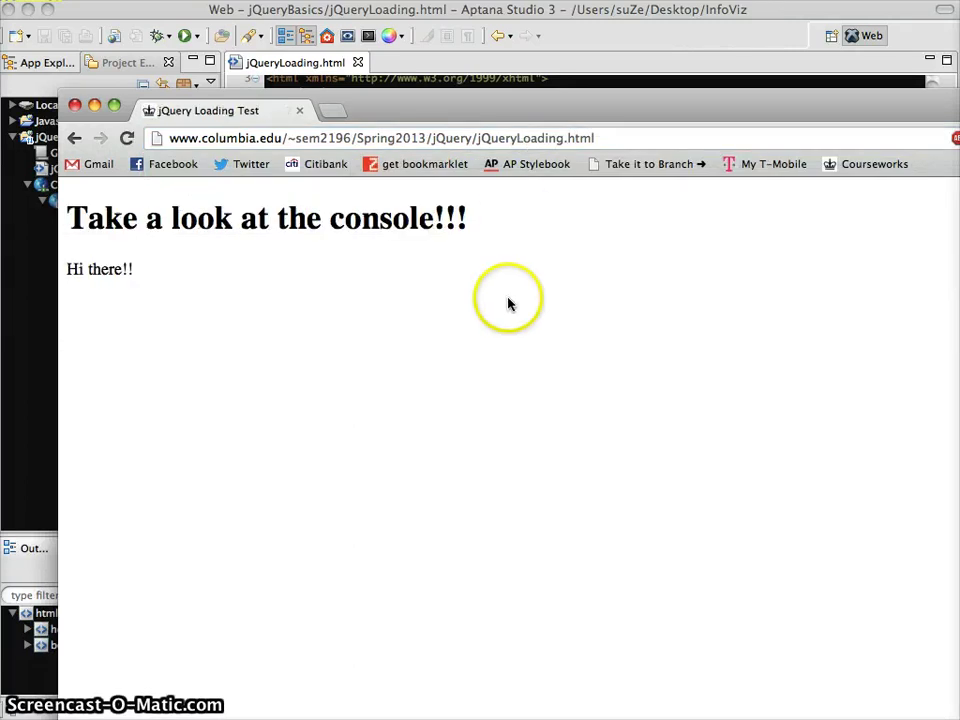
{"action": "right_click", "coordinate": [455, 303]}
{"action": "left_click", "coordinate": [733, 350]}
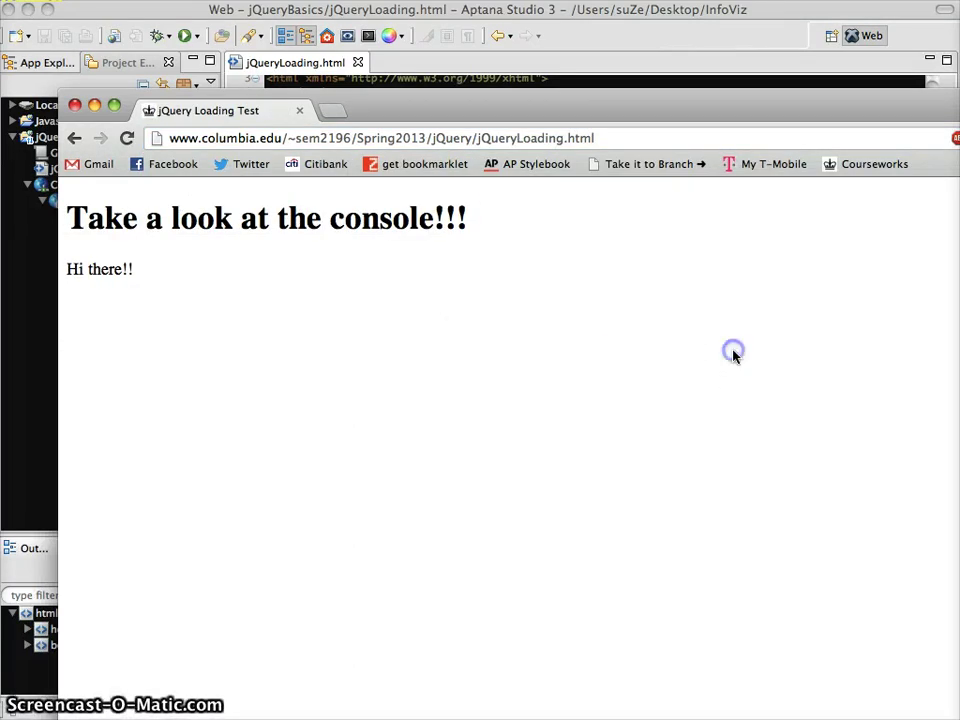
{"action": "left_click", "coordinate": [31, 286]}
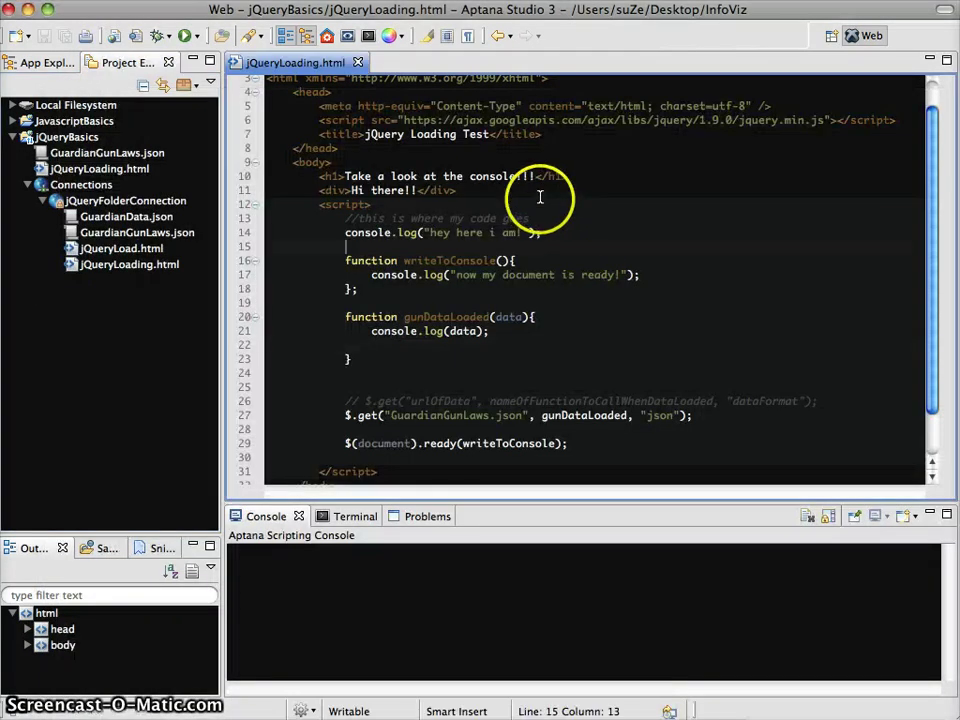
Step: Delete the exclamation marks after 'console' in the line-10 h1 heading and save
{"action": "left_click", "coordinate": [410, 188]}
{"action": "left_click", "coordinate": [381, 176]}
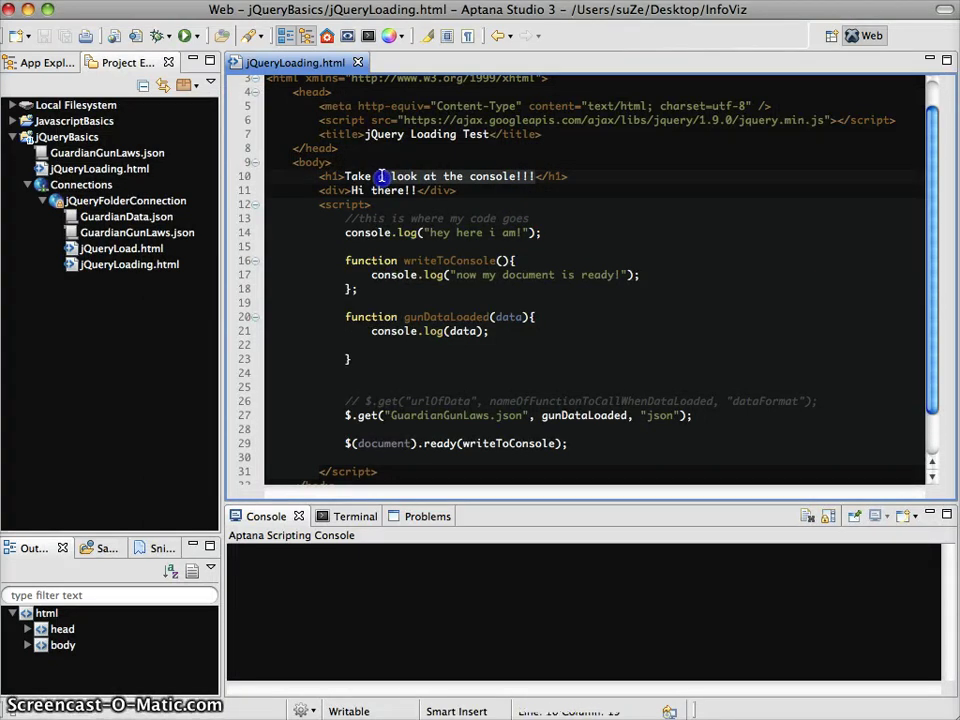
{"action": "left_click", "coordinate": [520, 176]}
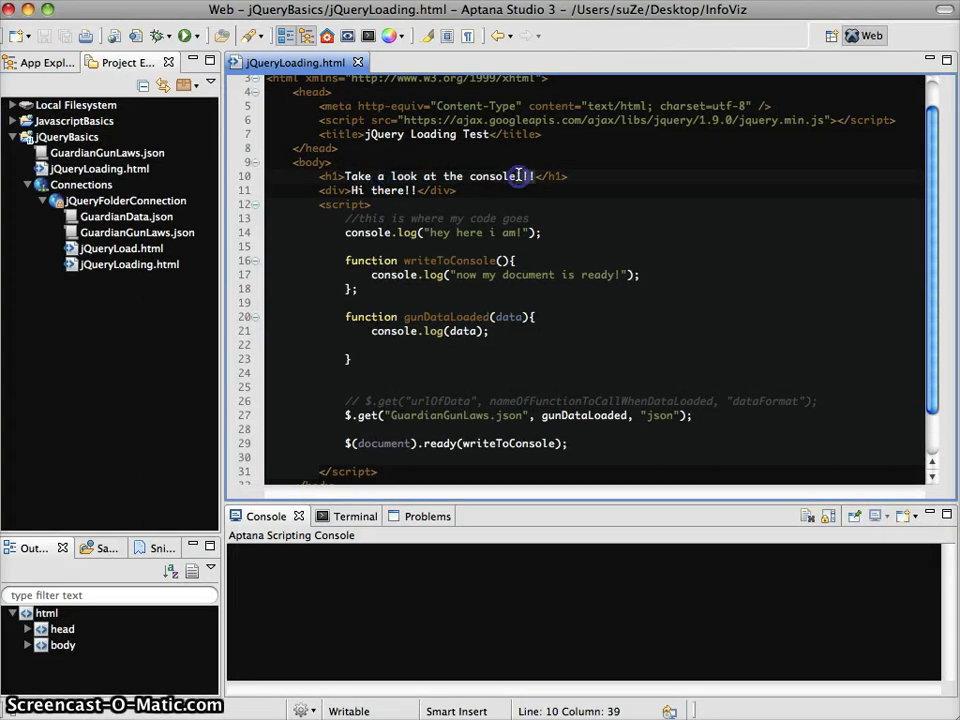
{"action": "key", "text": "Delete"}
{"action": "key", "text": "Delete"}
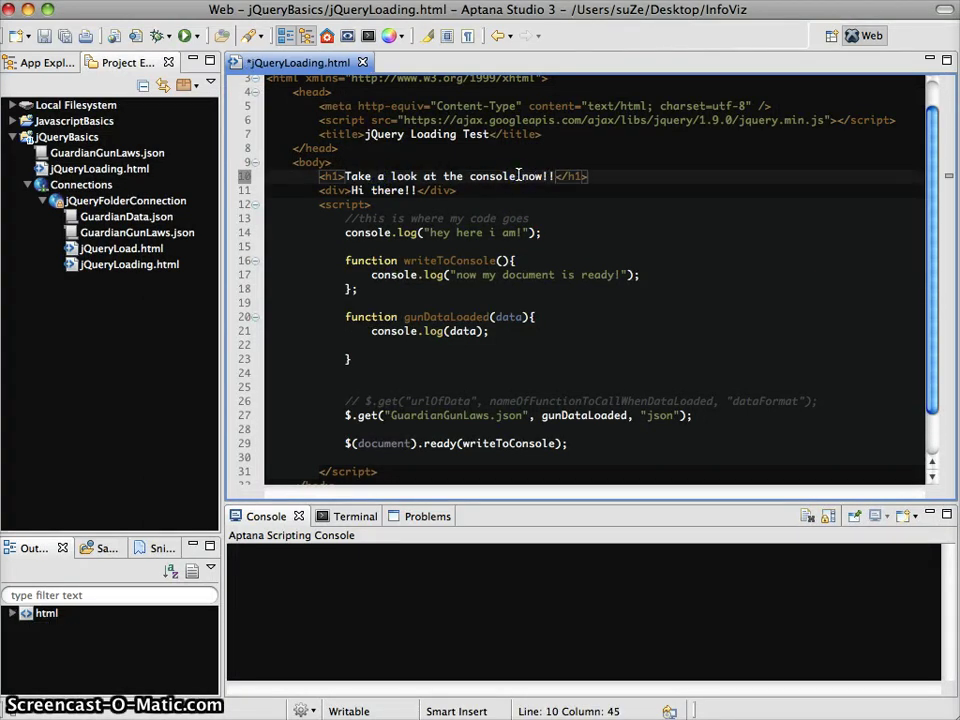
{"action": "key", "text": "super+s"}
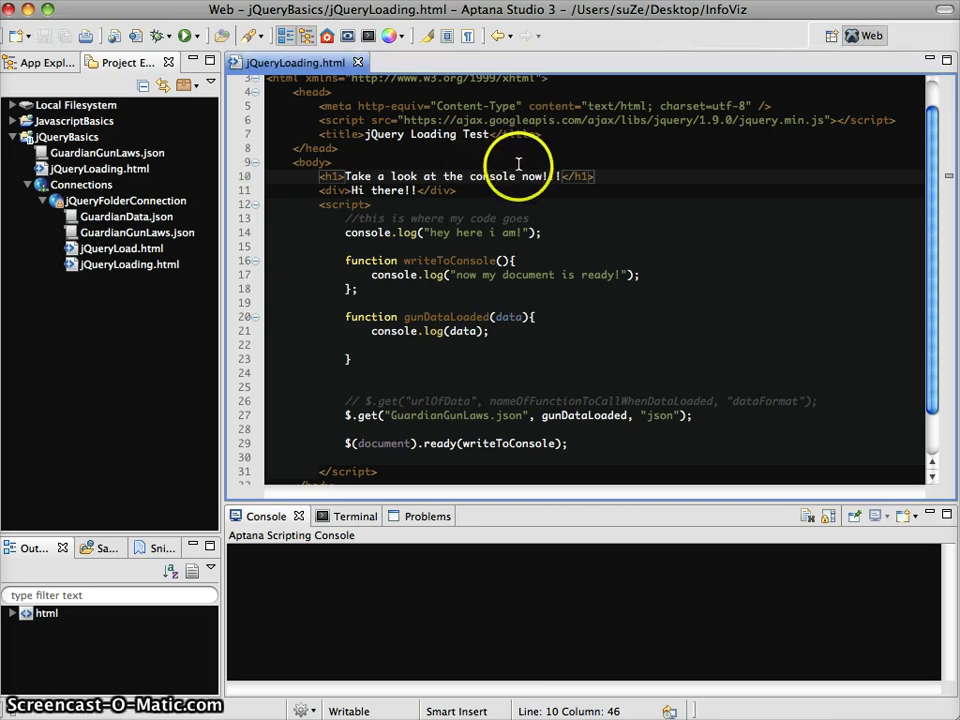
Step: Make the heading 'Take a look at me now!!!', save, and drag jQueryLoading.html onto jQueryFolderConnection
{"action": "left_click", "coordinate": [510, 177]}
{"action": "left_click", "coordinate": [449, 177]}
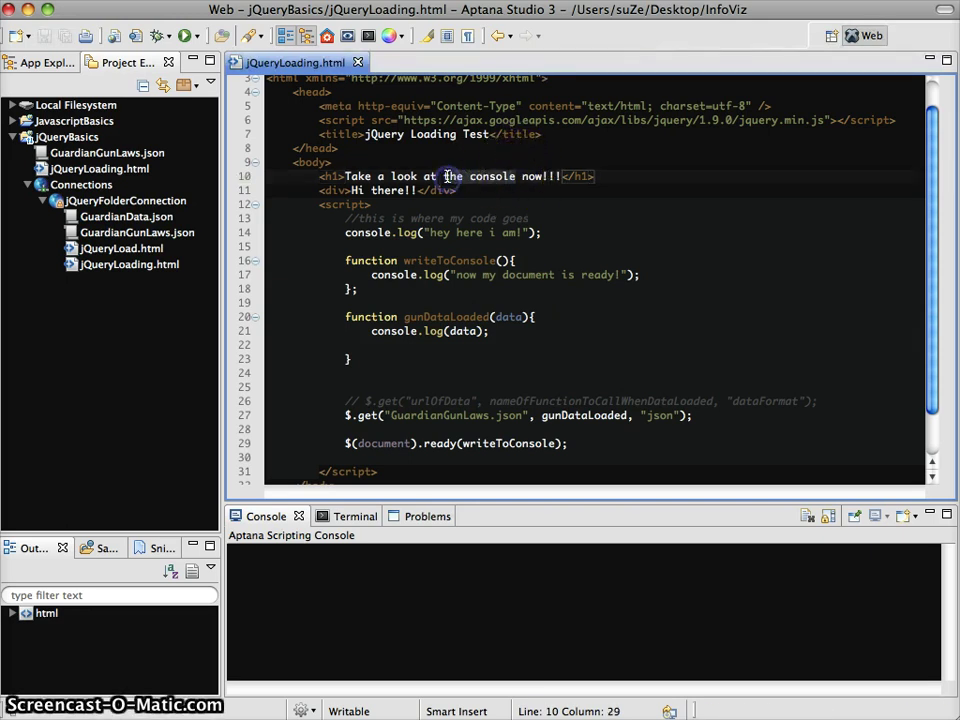
{"action": "key", "text": "BackSpace"}
{"action": "key", "text": "Delete"}
{"action": "key", "text": "Delete"}
{"action": "key", "text": "Delete"}
{"action": "key", "text": "Delete"}
{"action": "key", "text": "Delete"}
{"action": "key", "text": "Delete"}
{"action": "key", "text": "Delete"}
{"action": "key", "text": "Delete"}
{"action": "key", "text": "Delete"}
{"action": "key", "text": "Delete"}
{"action": "key", "text": "Delete"}
{"action": "key", "text": "super+s"}
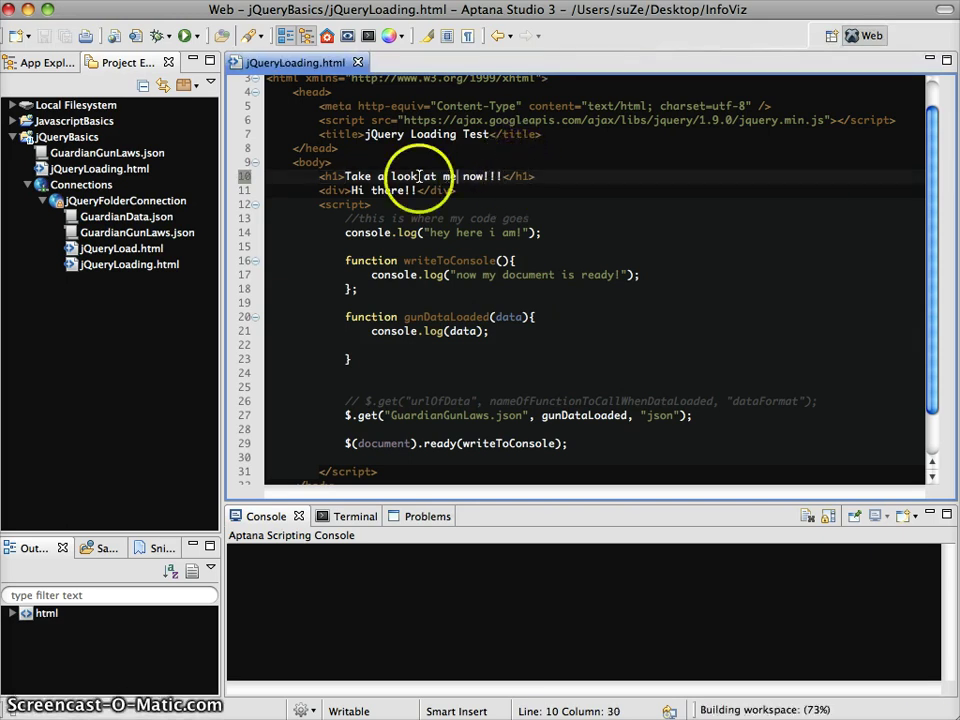
{"action": "left_click_drag", "start_coordinate": [98, 172], "coordinate": [100, 203]}
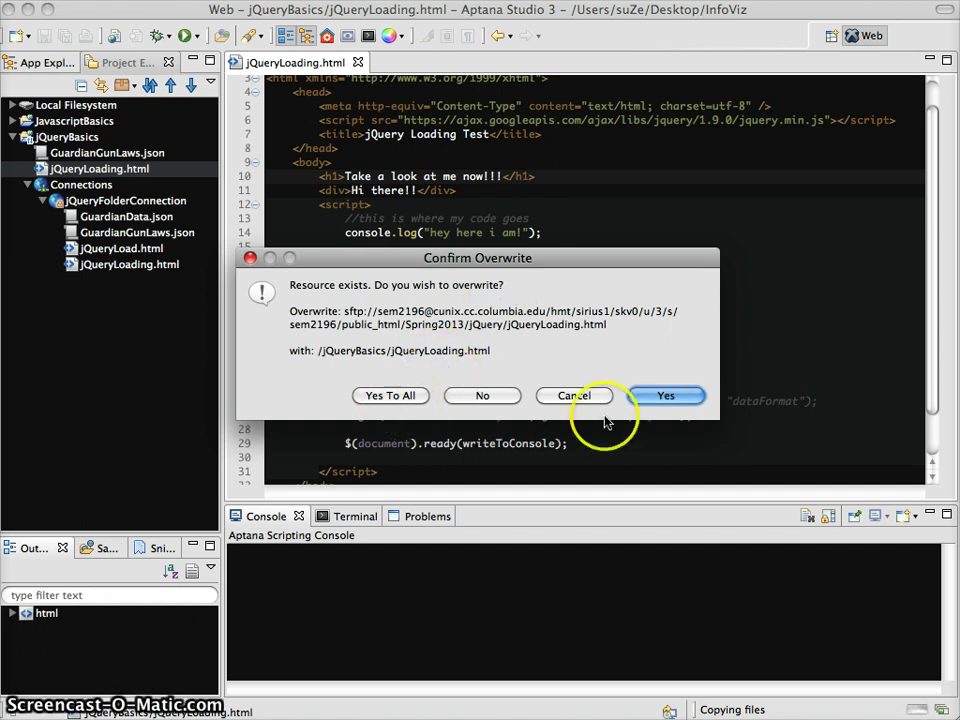
Step: Overwrite the remote jQueryLoading.html and reload Chrome to show 'Take a look at me now!!!'
{"action": "left_click", "coordinate": [685, 397]}
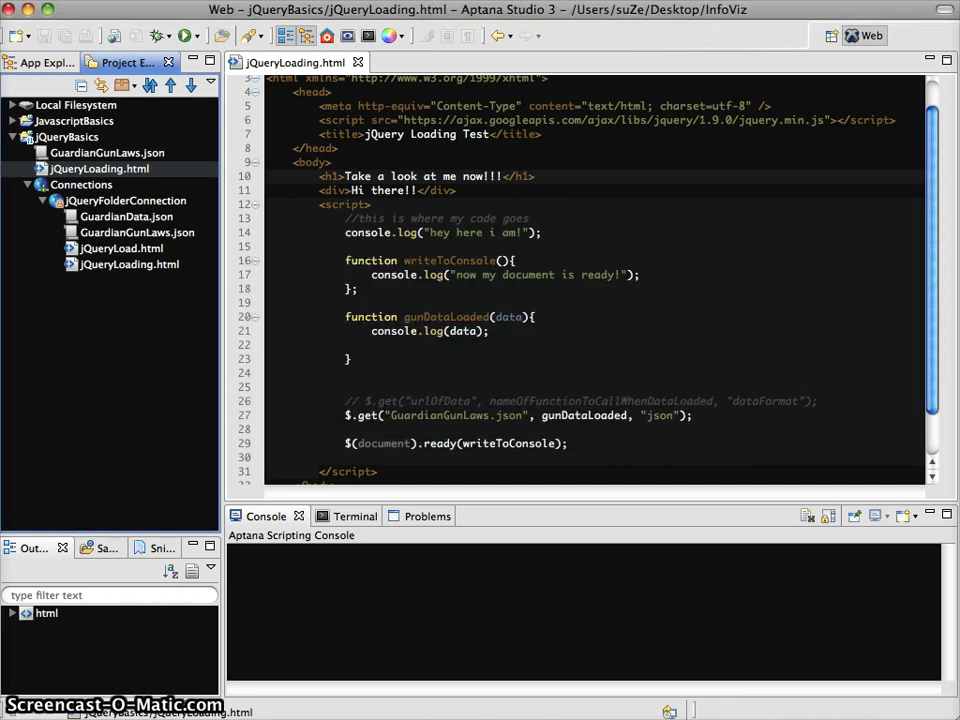
{"action": "key", "text": "super+Tab"}
{"action": "left_click", "coordinate": [467, 221]}
{"action": "left_click", "coordinate": [128, 138]}
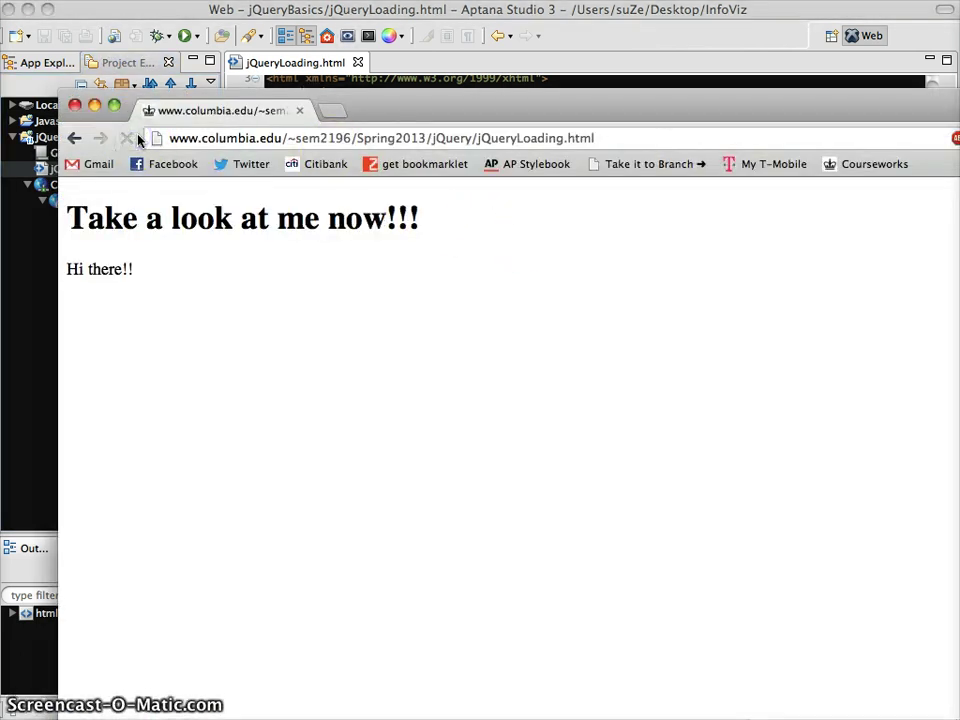
{"action": "left_click", "coordinate": [624, 140]}
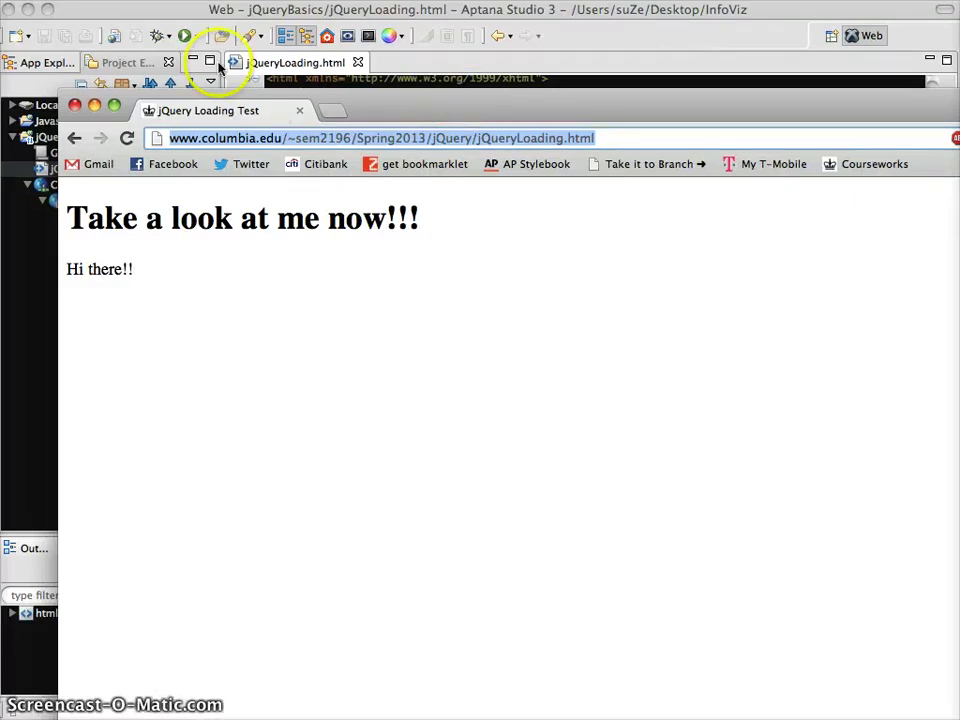
{"action": "left_click", "coordinate": [95, 106]}
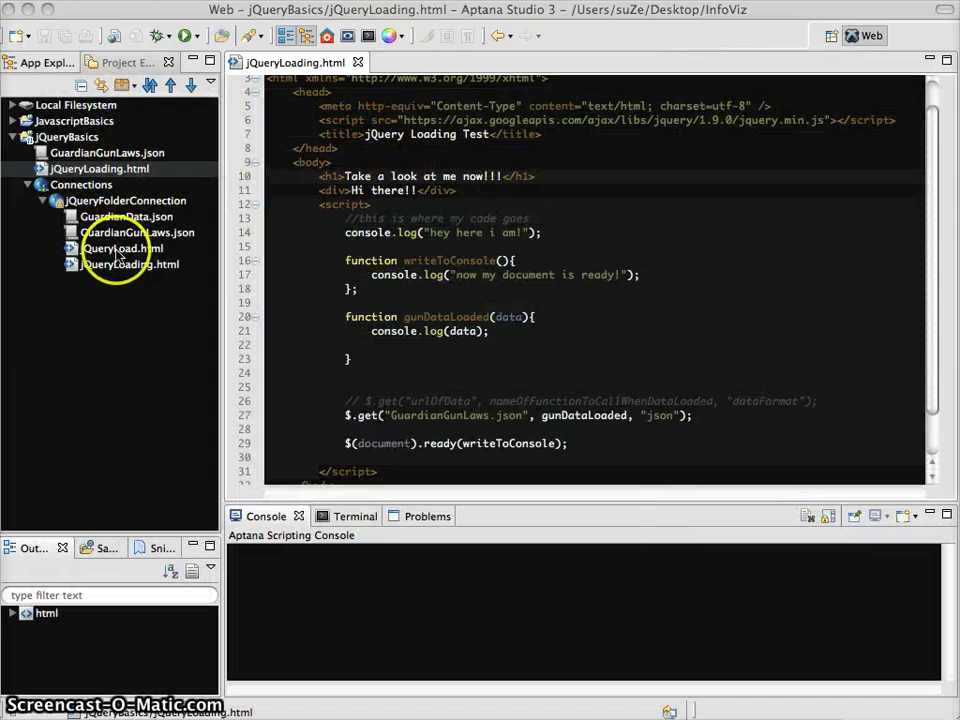
Step: Close jQueryLoading.html and open the server's jQueryLoad.html from jQueryFolderConnection for editing
{"action": "left_click", "coordinate": [358, 65]}
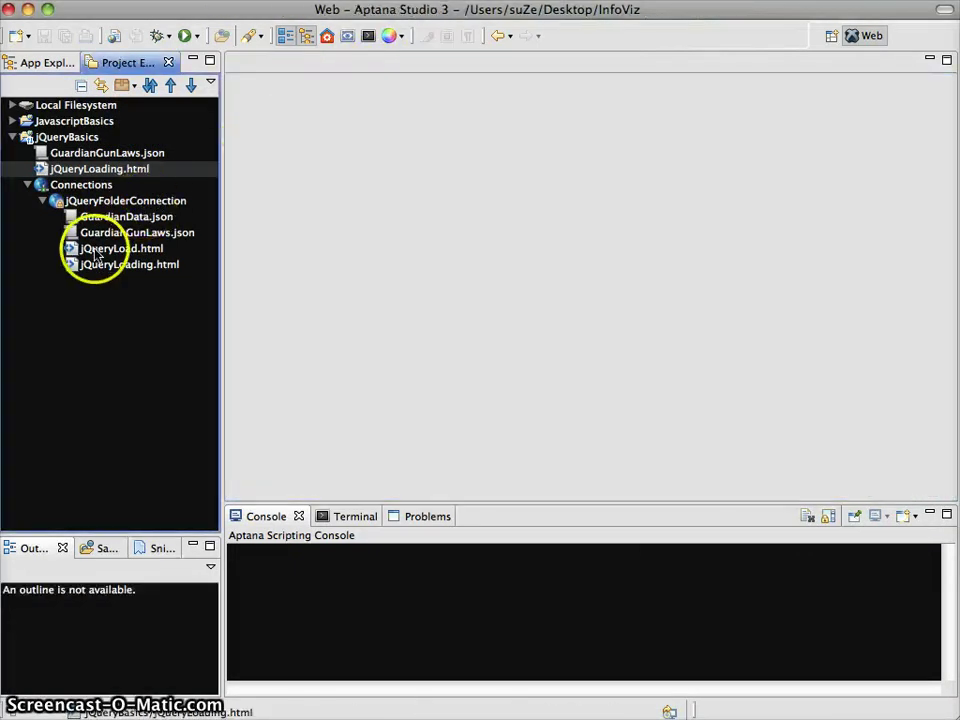
{"action": "double_click", "coordinate": [96, 250]}
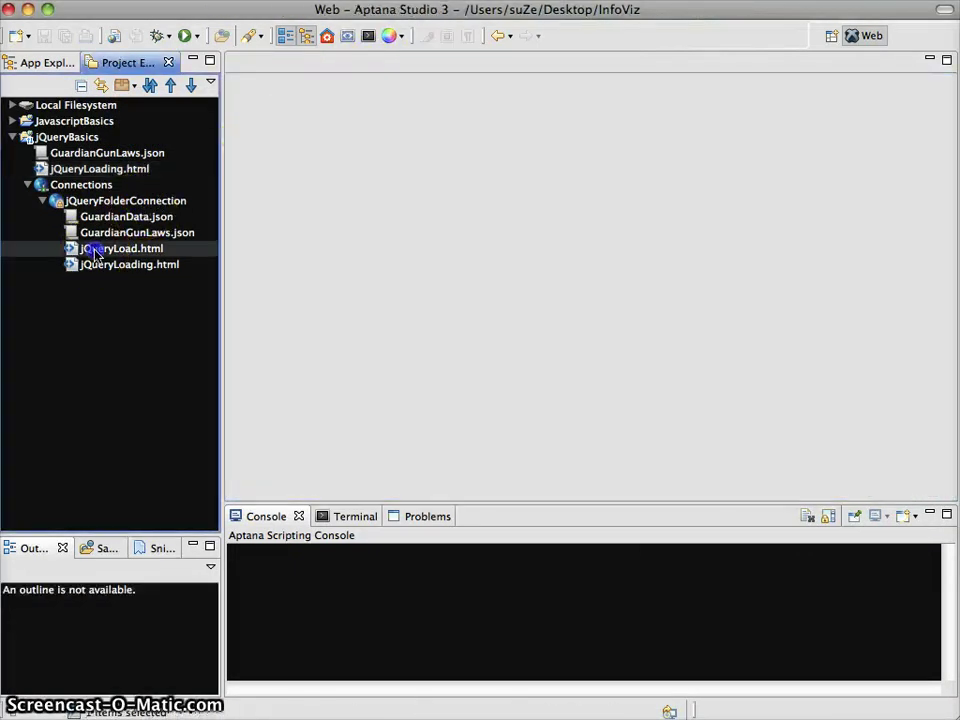
{"action": "left_click", "coordinate": [555, 272]}
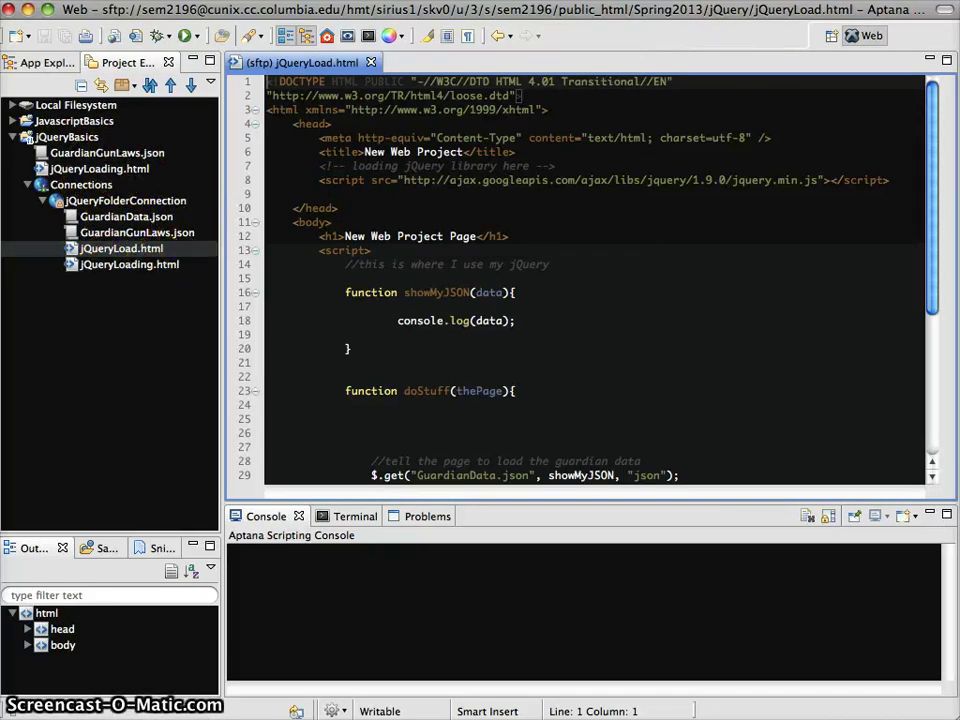
{"action": "left_click", "coordinate": [950, 700]}
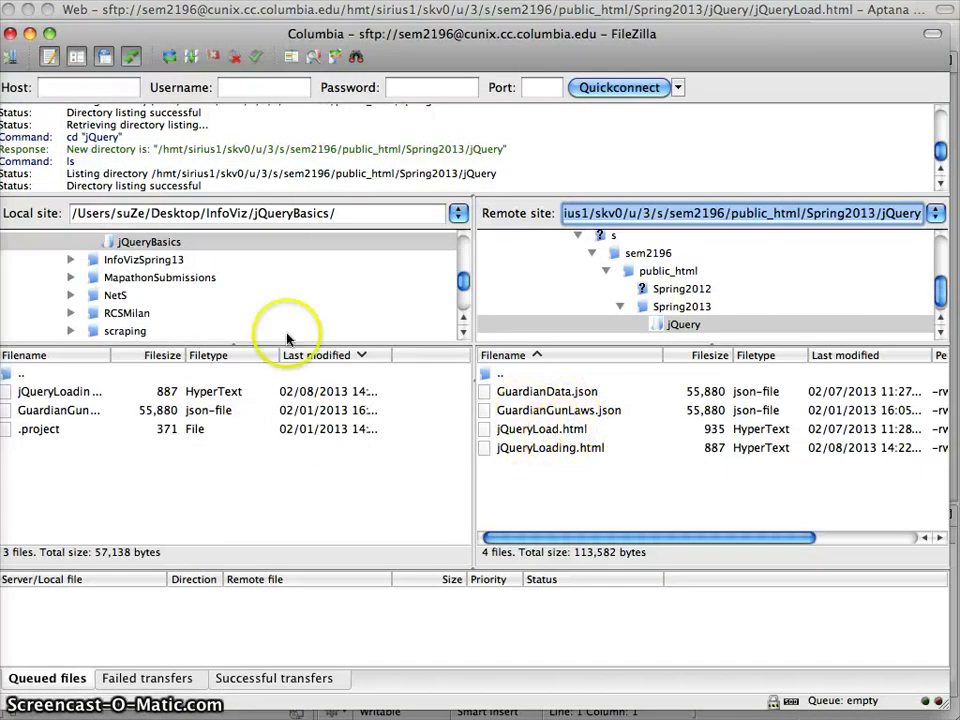
{"action": "left_click", "coordinate": [30, 36]}
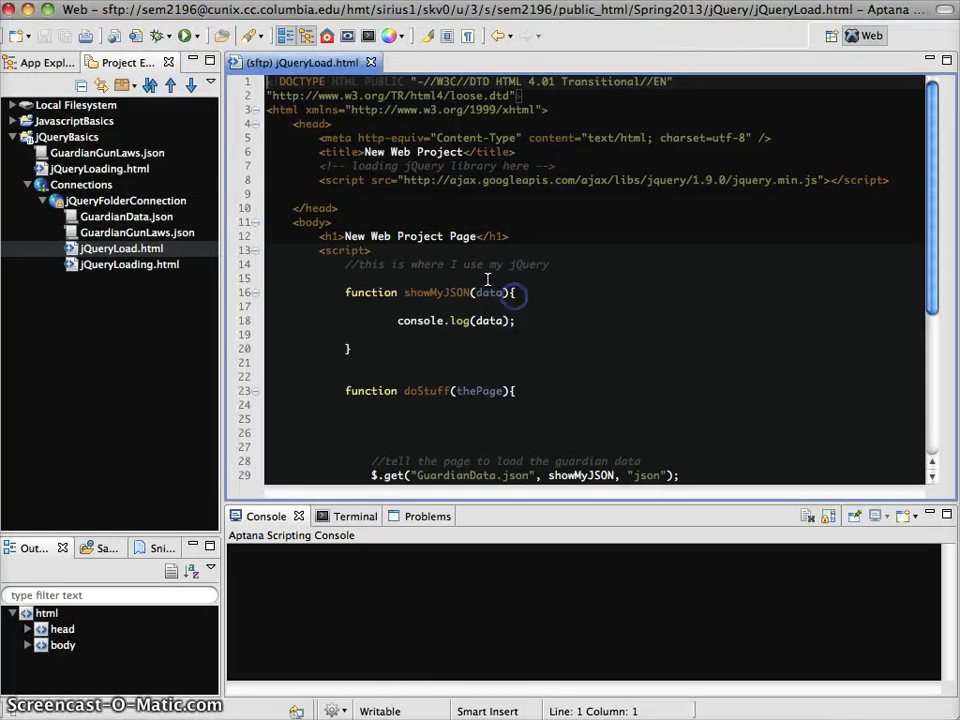
Step: Type 'Test' into the heading, undo back to 'New Web Project Page', and save to the server
{"action": "left_click", "coordinate": [468, 236]}
{"action": "left_click", "coordinate": [352, 236]}
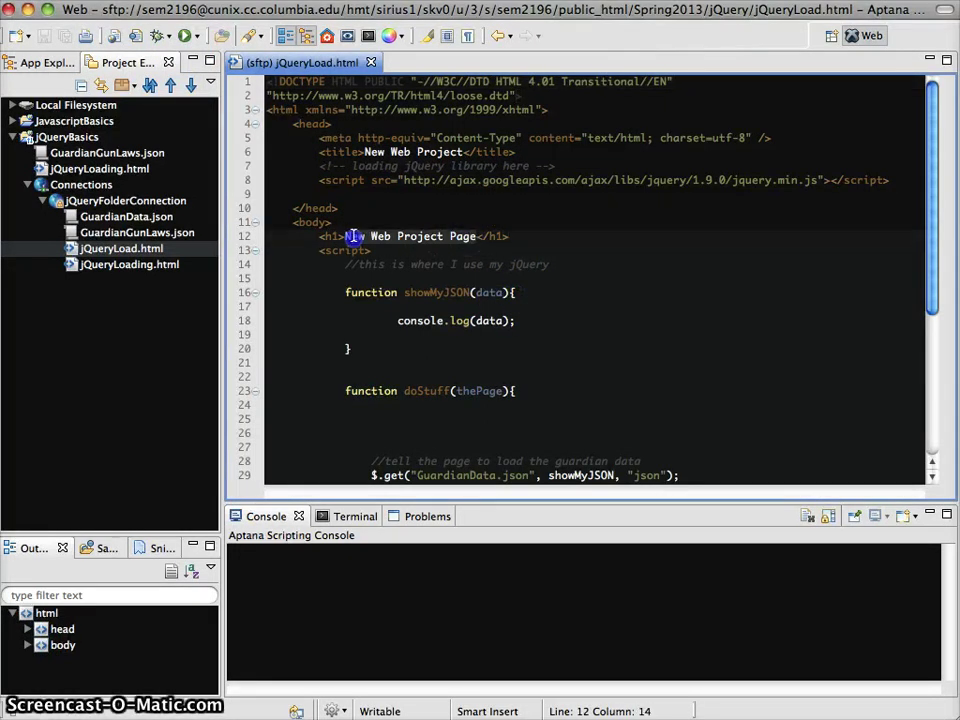
{"action": "type", "text": "Testing!"}
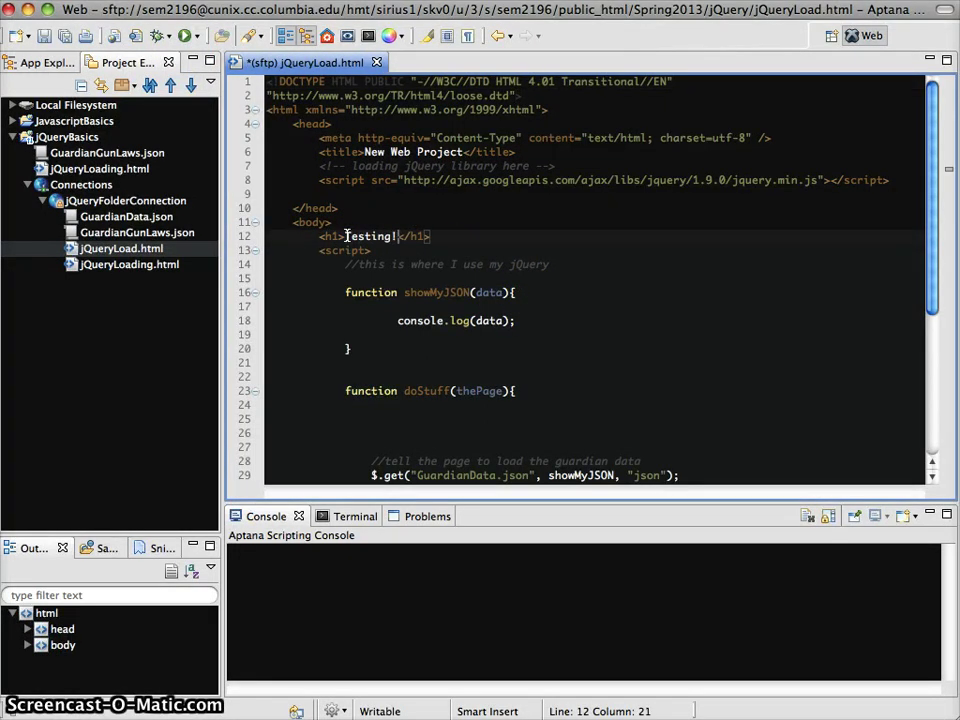
{"action": "key", "text": "super+z"}
{"action": "key", "text": "super+z"}
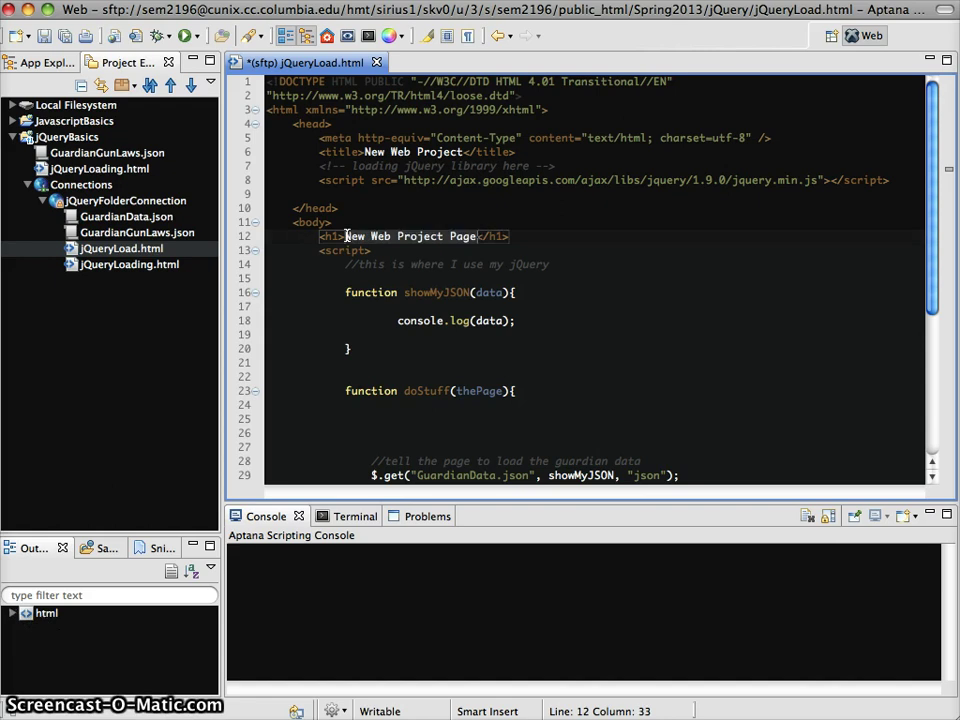
{"action": "key", "text": "super+s"}
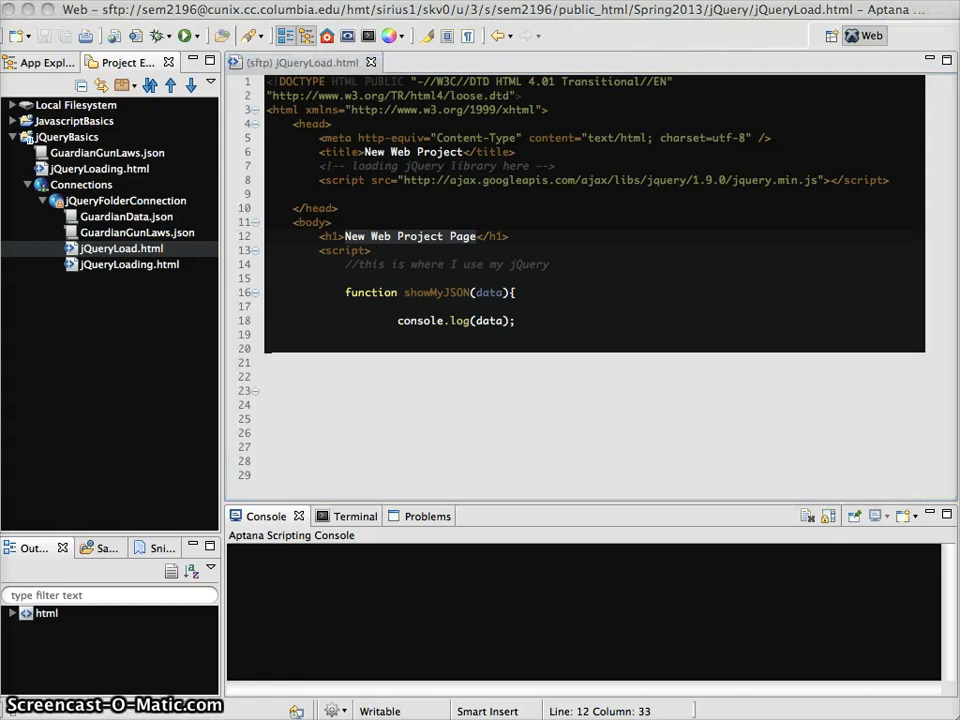
{"action": "key", "text": "super+Tab"}
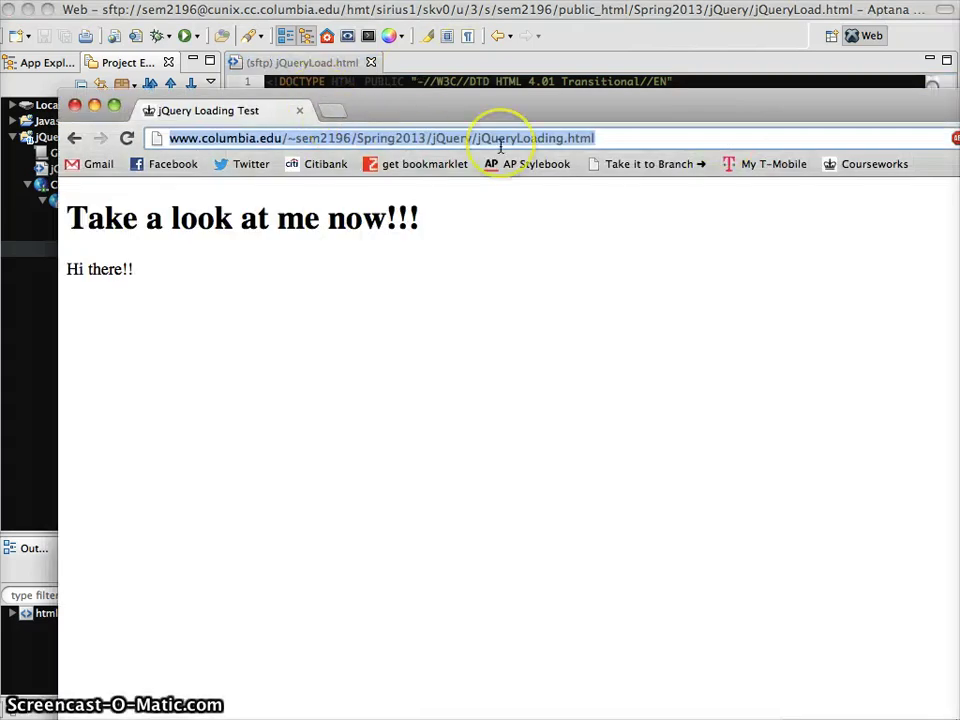
Step: Open jQueryLoad.html in a new Chrome tab by pasting and trimming the jQueryLoading.html address
{"action": "left_click", "coordinate": [333, 110]}
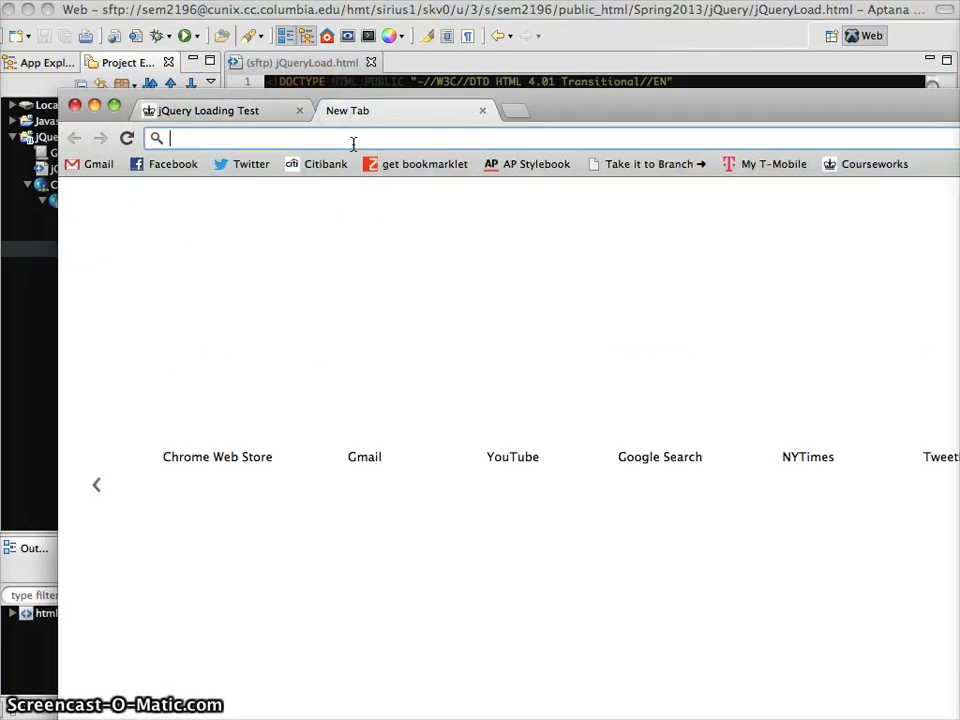
{"action": "key", "text": "super+v"}
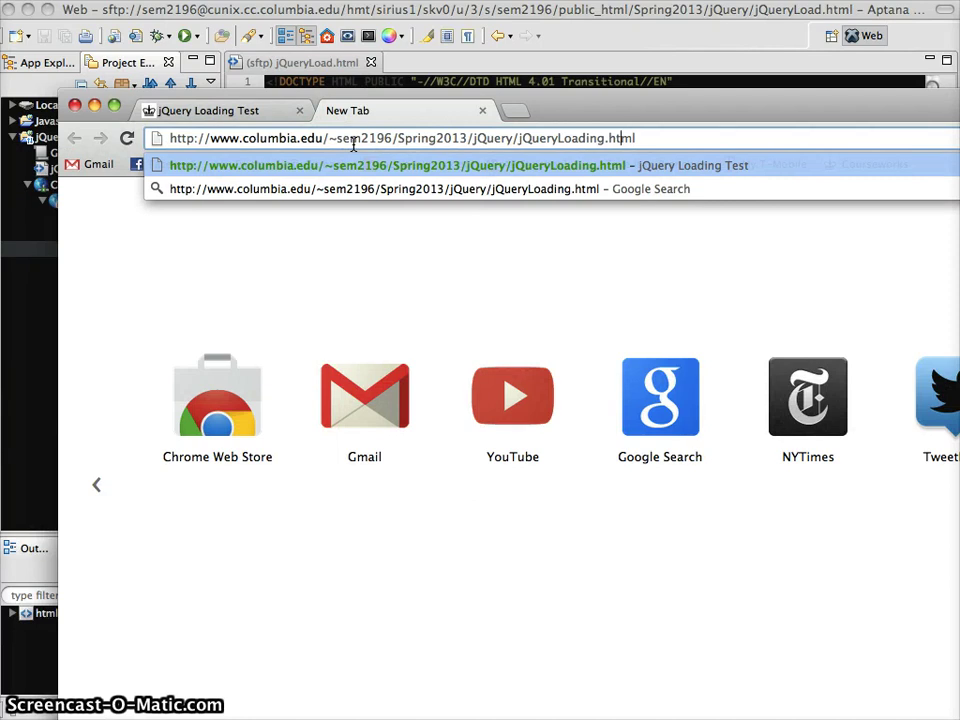
{"action": "key", "text": "BackSpace"}
{"action": "key", "text": "BackSpace"}
{"action": "key", "text": "BackSpace"}
{"action": "key", "text": "Return"}
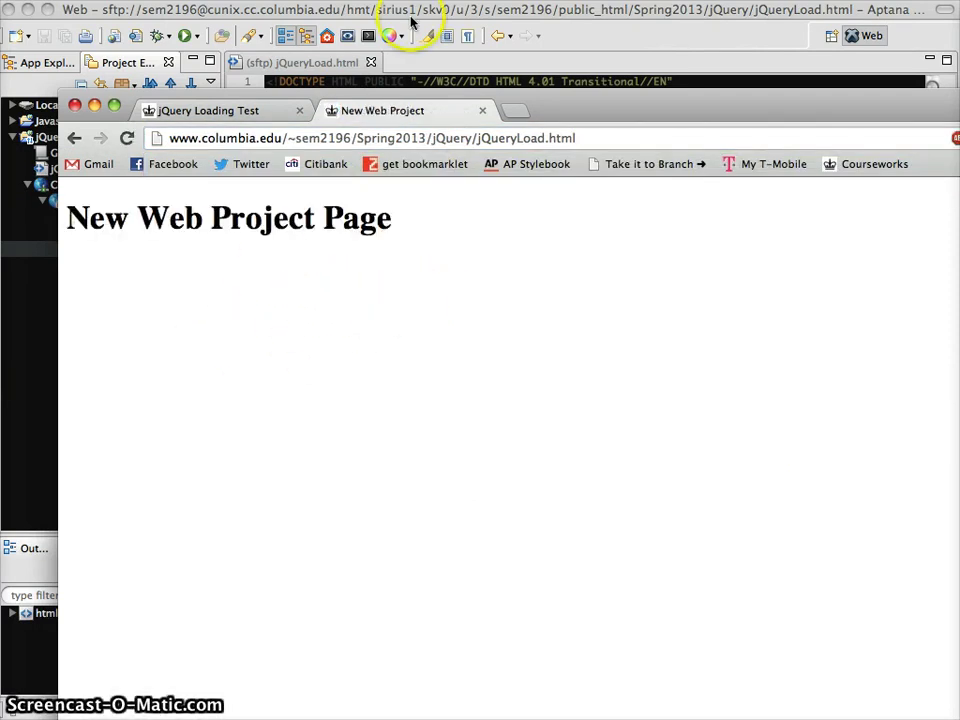
Step: Change the jQueryLoad.html heading to 'Hi there!!', save it to the server, and reload Chrome to see it
{"action": "left_click", "coordinate": [547, 82]}
{"action": "left_click", "coordinate": [467, 238]}
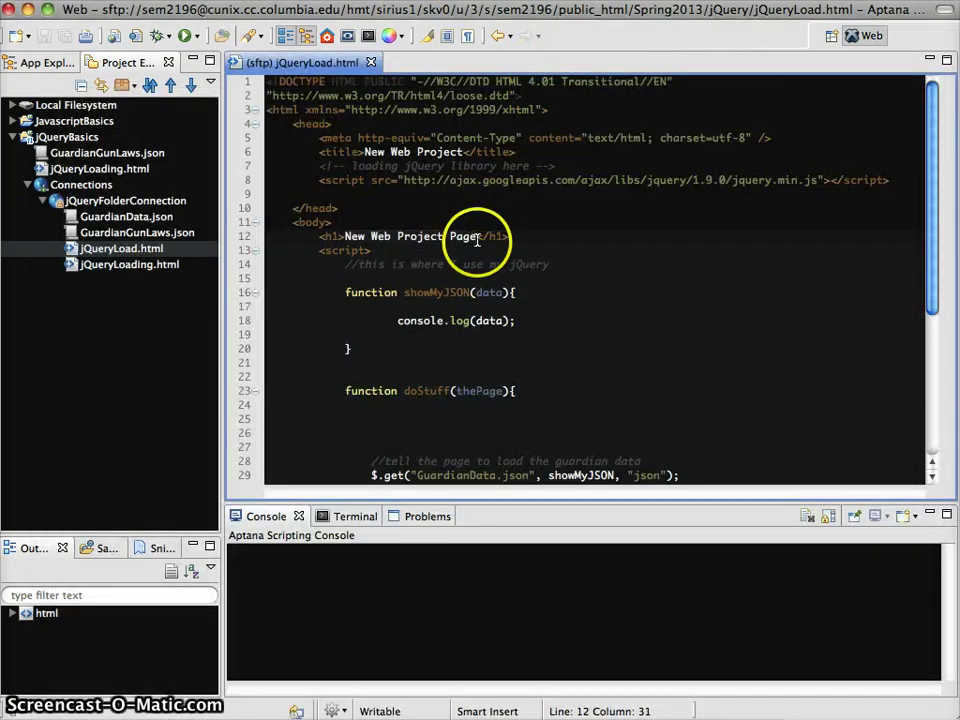
{"action": "left_click", "coordinate": [417, 238]}
{"action": "left_click", "coordinate": [353, 238]}
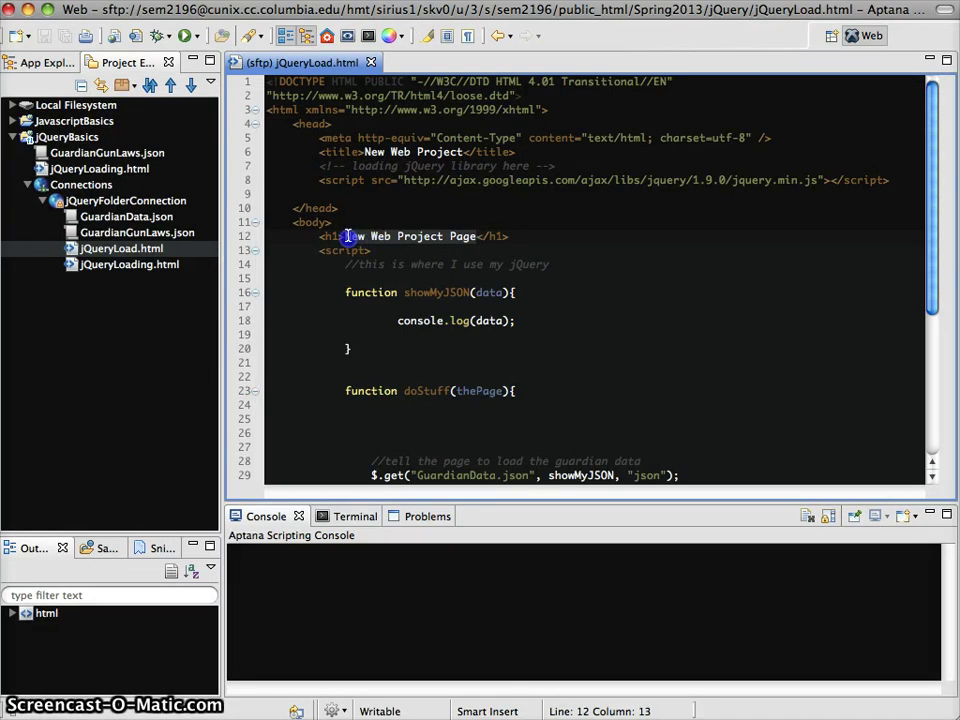
{"action": "type", "text": "Hi there!!"}
{"action": "key", "text": "super+s"}
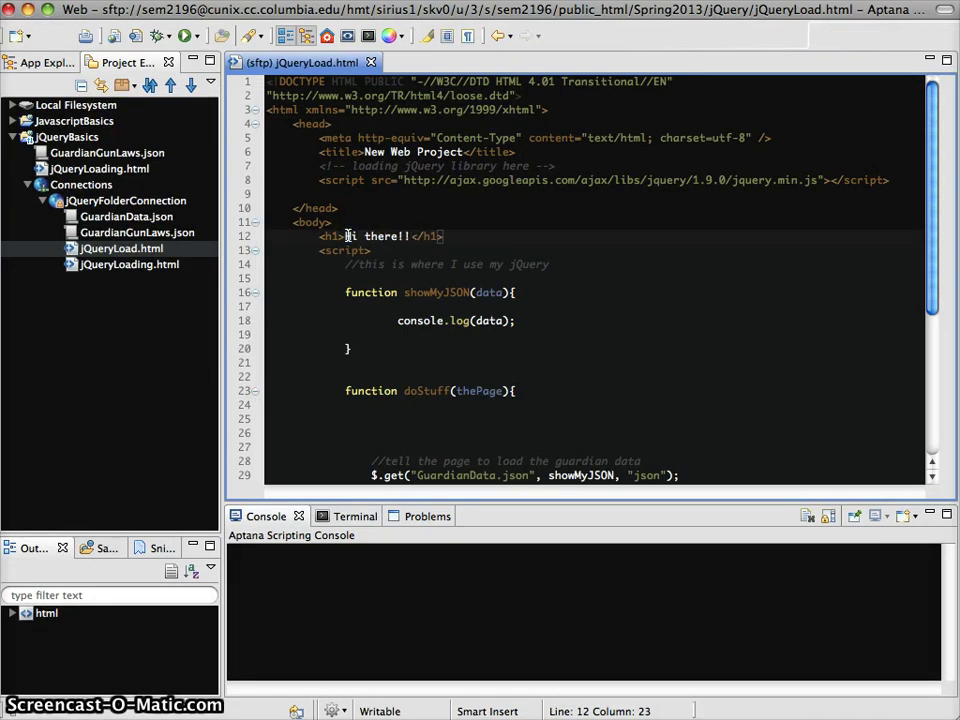
{"action": "key", "text": "super+Tab"}
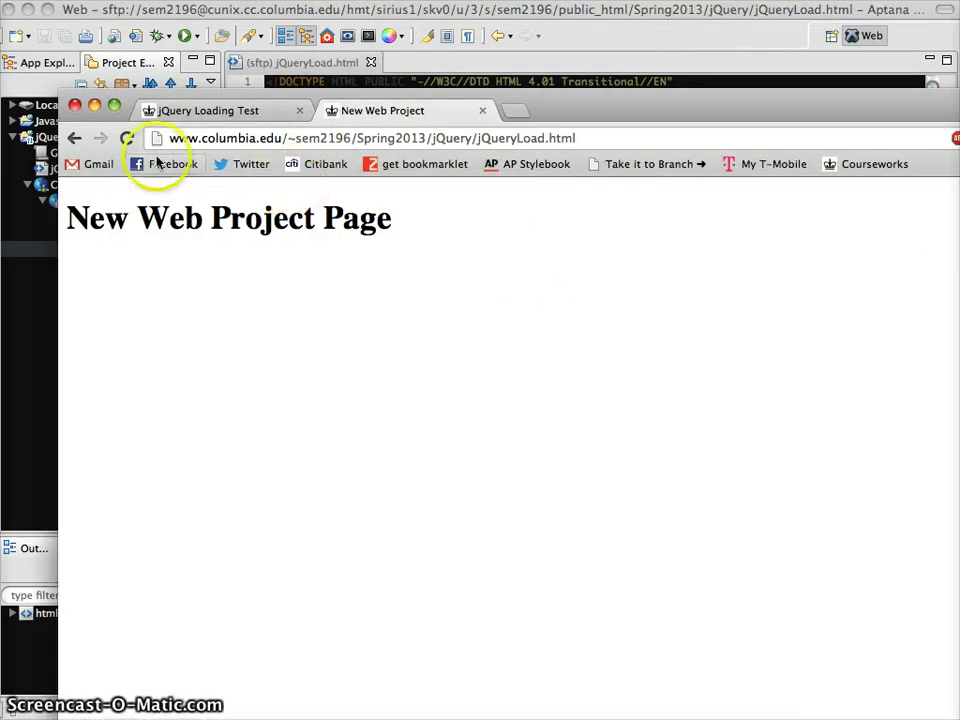
{"action": "left_click", "coordinate": [126, 138]}
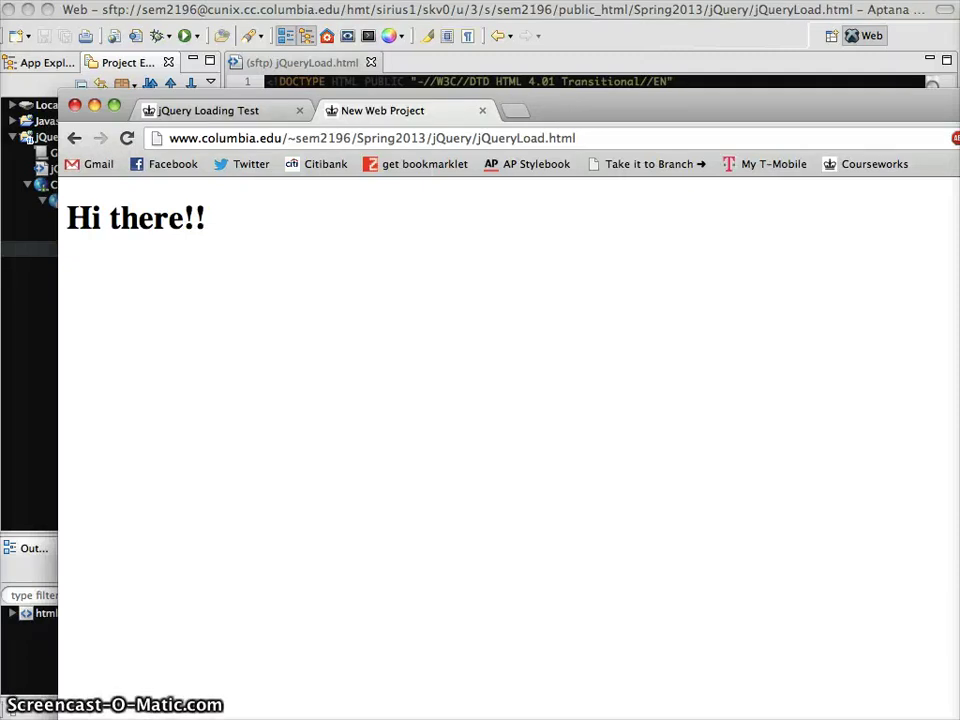
{"action": "key", "text": "super+Tab"}
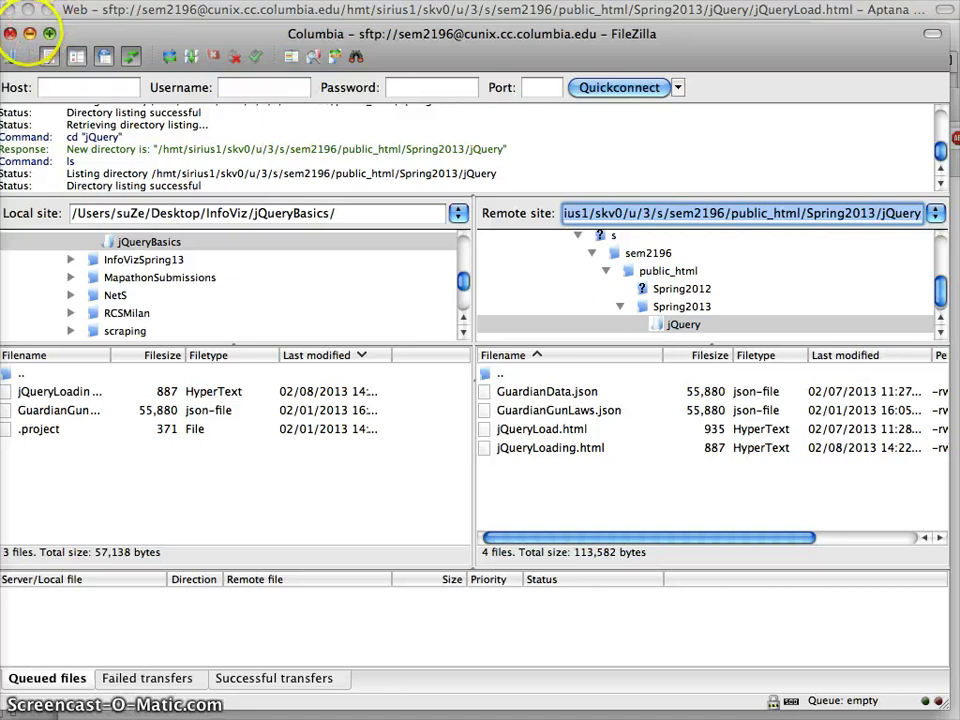
Step: Hide FileZilla after checking its remote jQuery folder path, returning to jQueryLoad.html in Aptana
{"action": "left_click", "coordinate": [29, 33]}
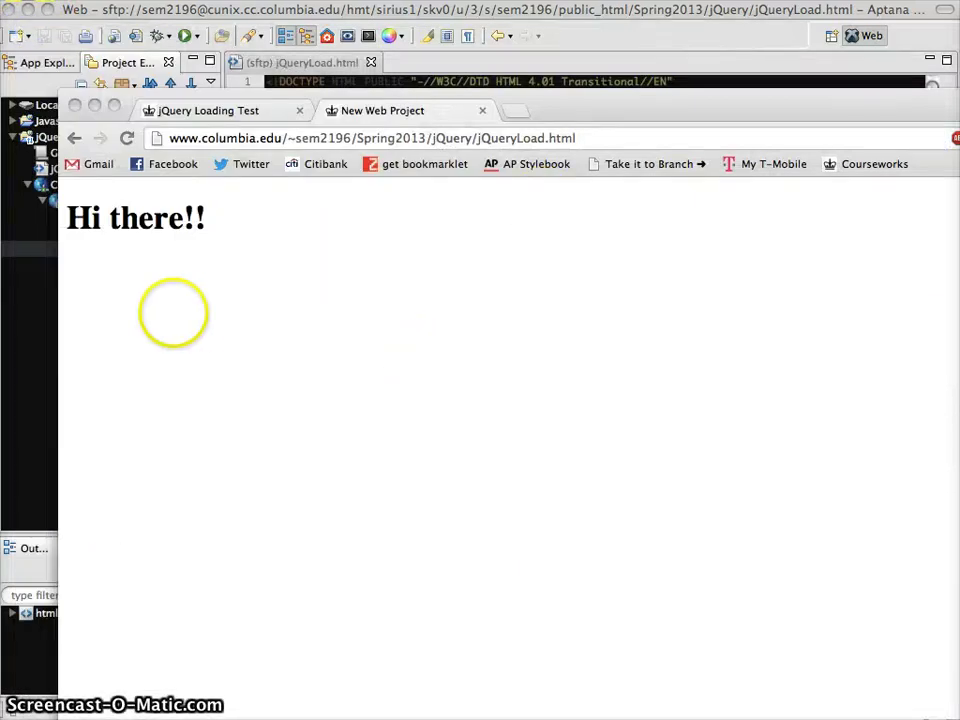
{"action": "left_click", "coordinate": [36, 311]}
{"action": "left_click", "coordinate": [534, 294]}
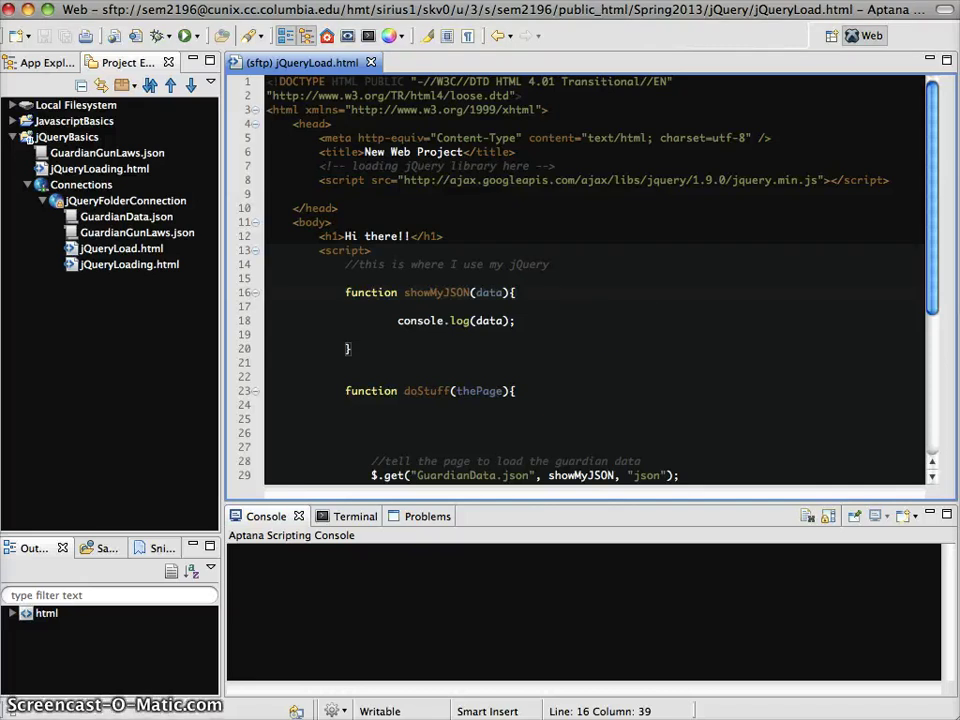
{"action": "key", "text": "super+Tab"}
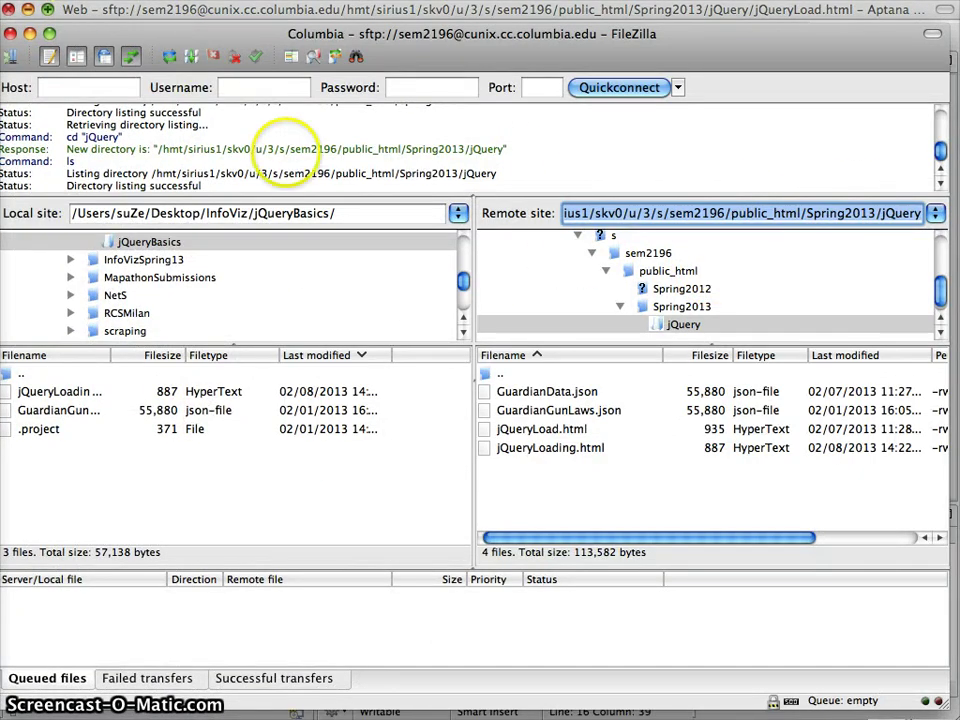
{"action": "left_click", "coordinate": [672, 213]}
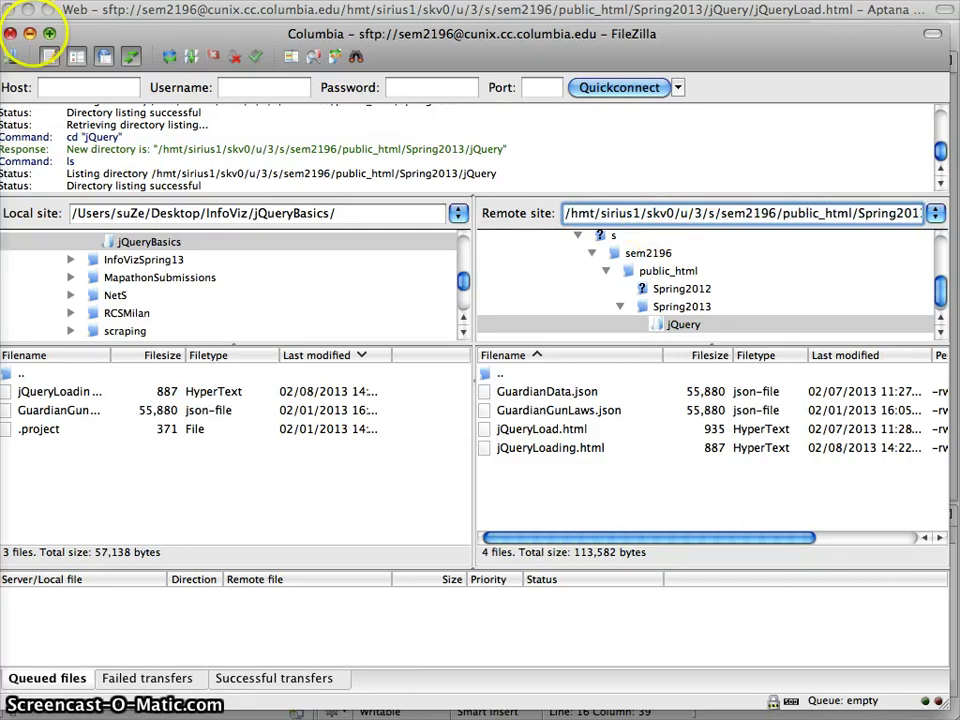
{"action": "left_click", "coordinate": [11, 33]}
{"action": "left_click", "coordinate": [583, 326]}
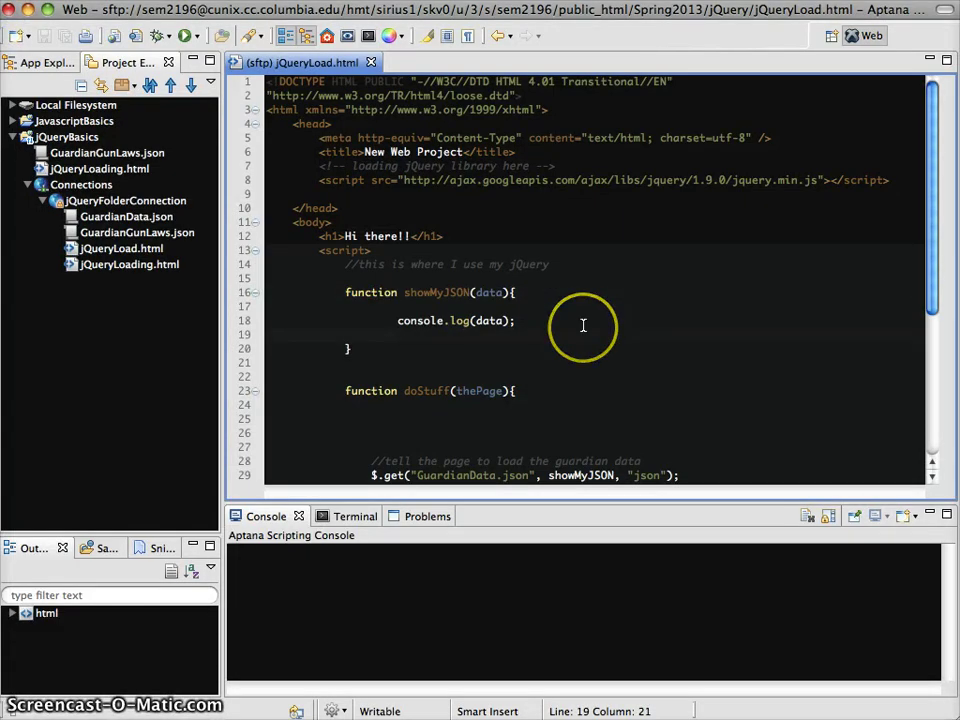